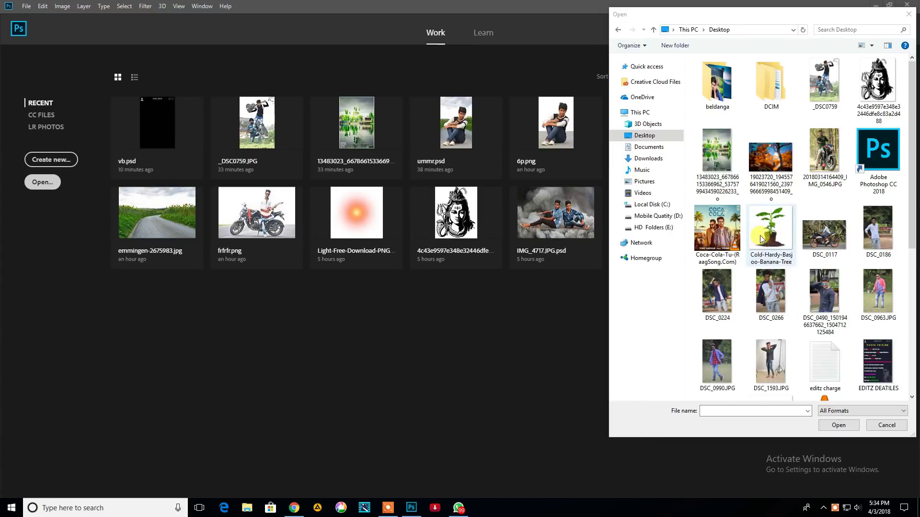
Step: Open the photo IMG_5889.JPG from the Desktop folder
scroll(767, 238, "down", 5)
double_click(770, 237)
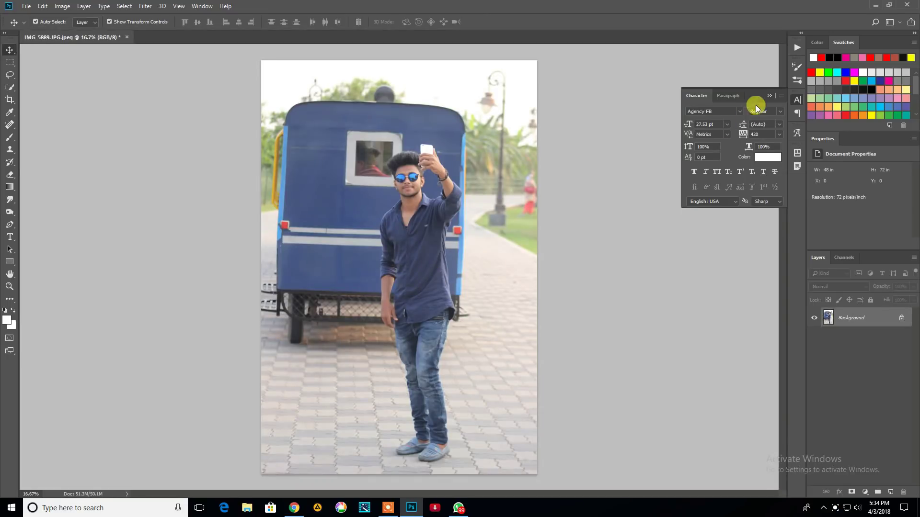
left_click(768, 95)
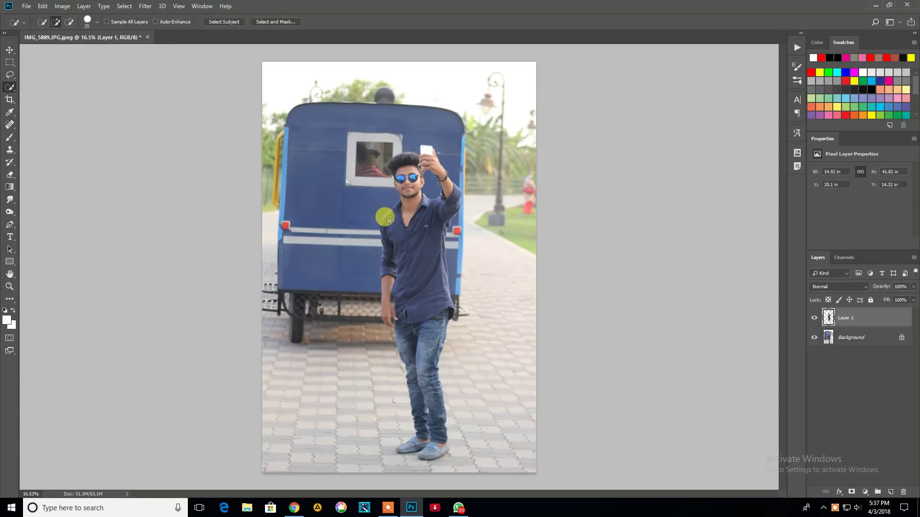
Step: Quick-select the man, trim the selection, and delete the original Background layer
left_click_drag(421, 216, 414, 178)
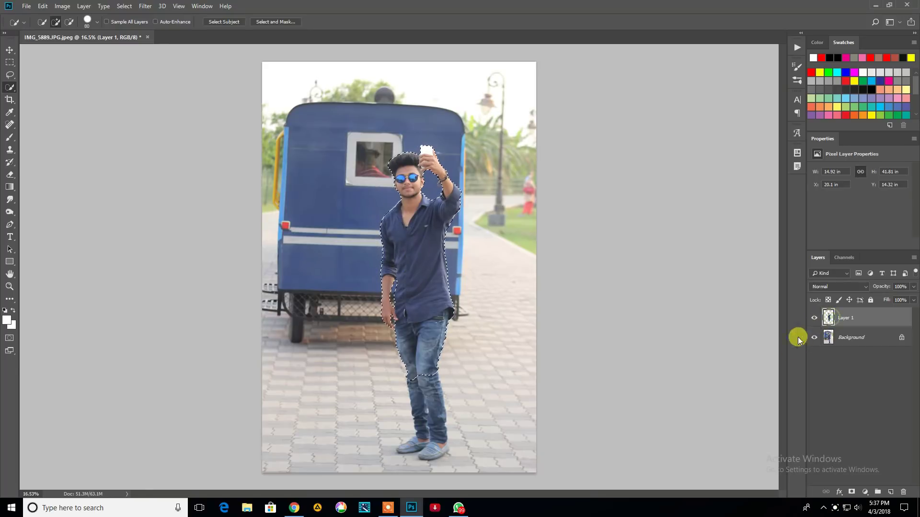
left_click(398, 276, "alt")
left_click(814, 337)
left_click(814, 339)
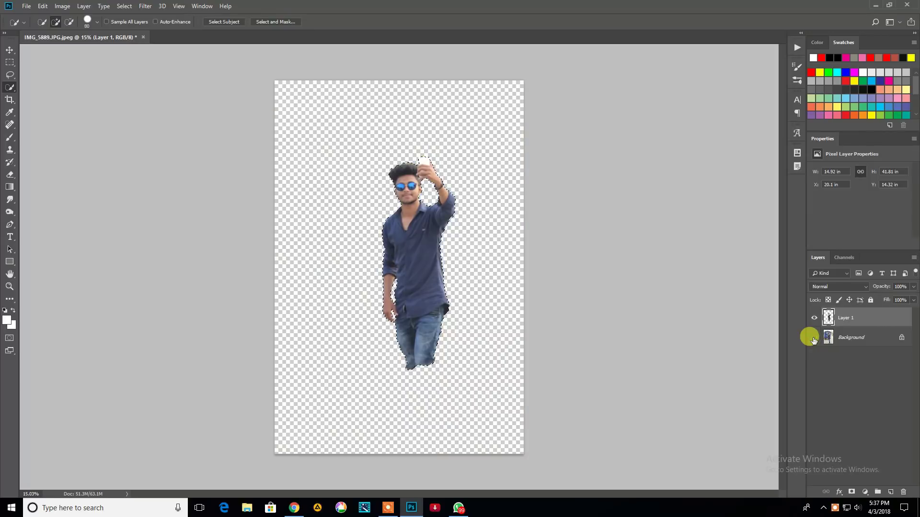
left_click_drag(877, 336, 905, 494)
scroll(364, 273, "down", 1)
Step: Switch to the Rectangular Marquee and bring up the Open dialog for another image
left_click(9, 63)
scroll(421, 215, "up", 1)
left_click(26, 6)
left_click(201, 137)
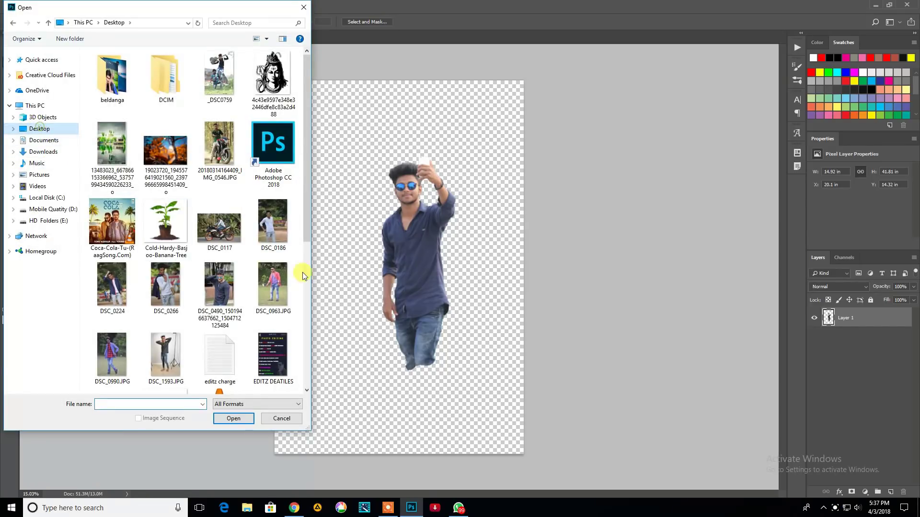
Step: Open the shark image shark-3004153.jpg
left_click_drag(306, 239, 307, 354)
left_click(166, 299)
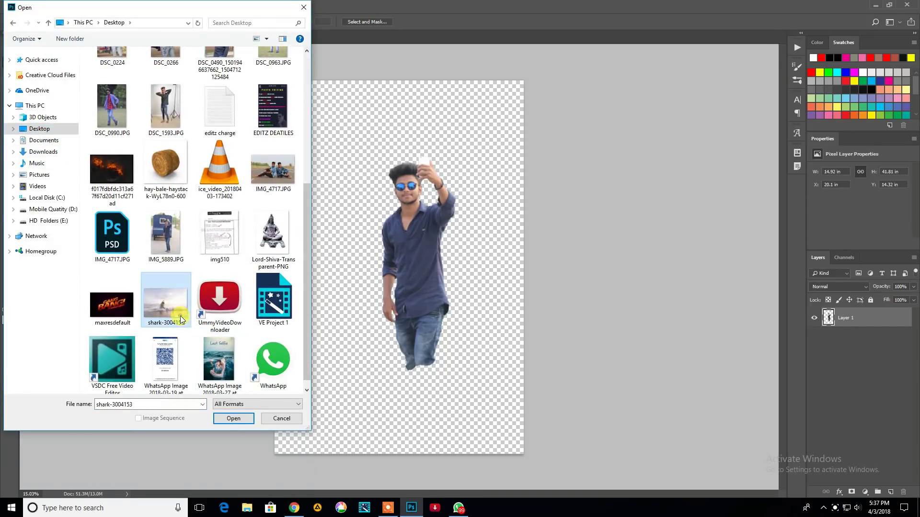
left_click(233, 418)
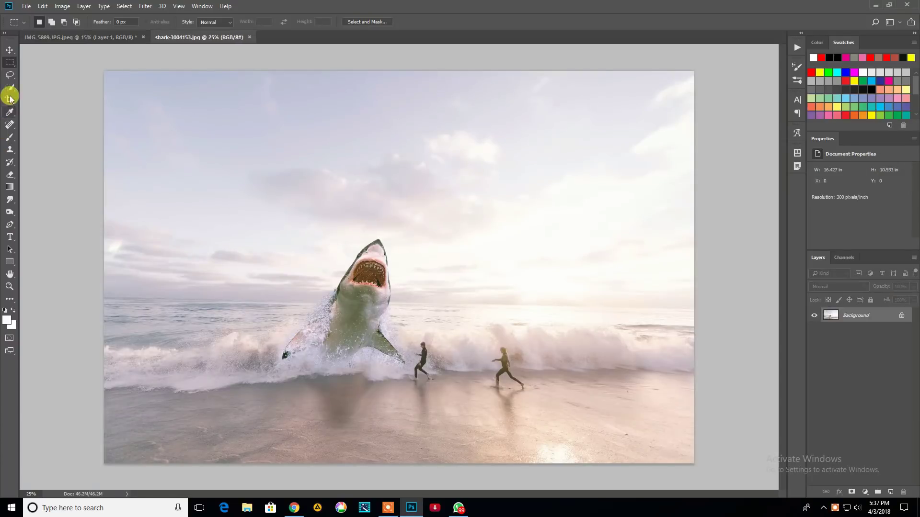
Step: Copy the marqueed leaping shark into the man's document and enlarge it to cover the canvas
mouse_move(287, 198)
left_mouse_down()
mouse_move(427, 418)
mouse_move(402, 357)
left_mouse_up()
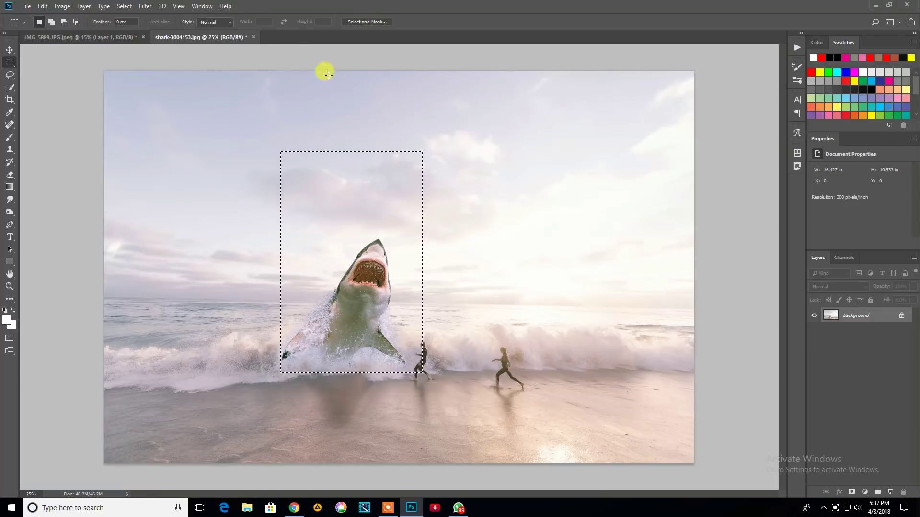
left_click_drag(392, 222, 391, 254)
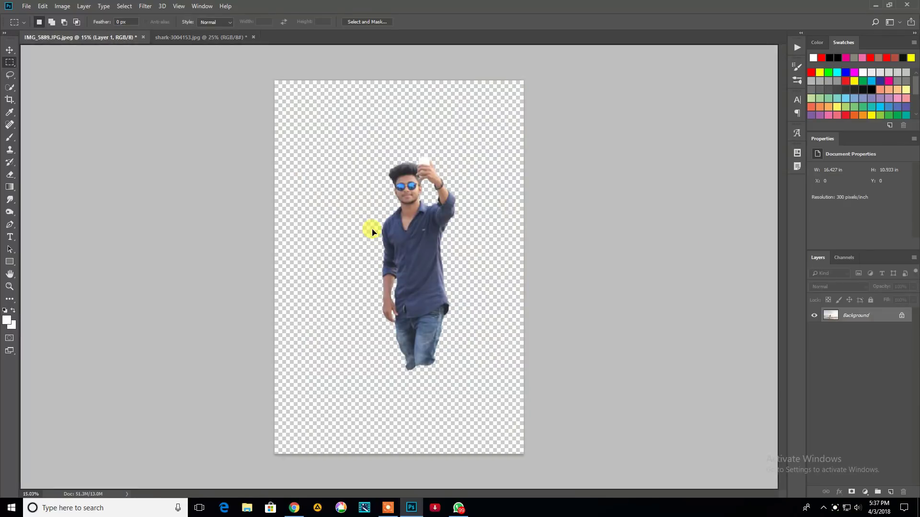
left_click(11, 54)
left_click_drag(376, 225, 339, 114)
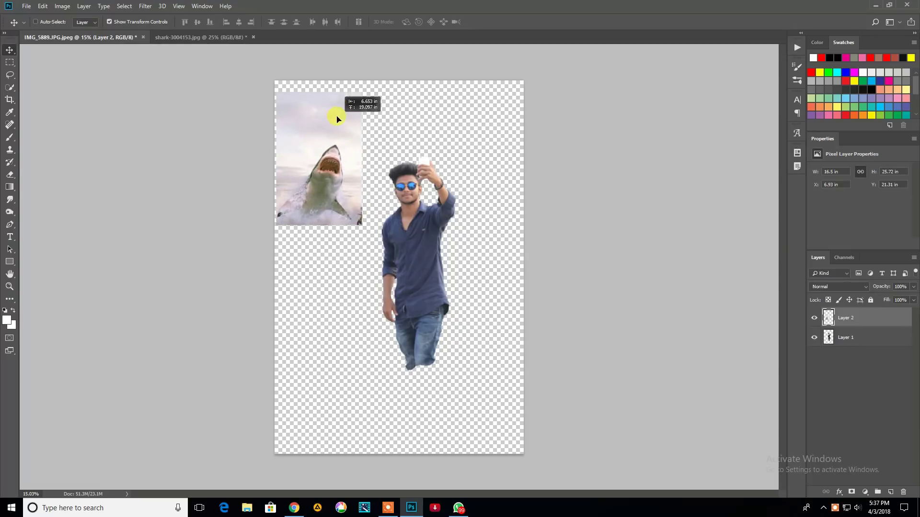
left_click_drag(358, 213, 545, 473)
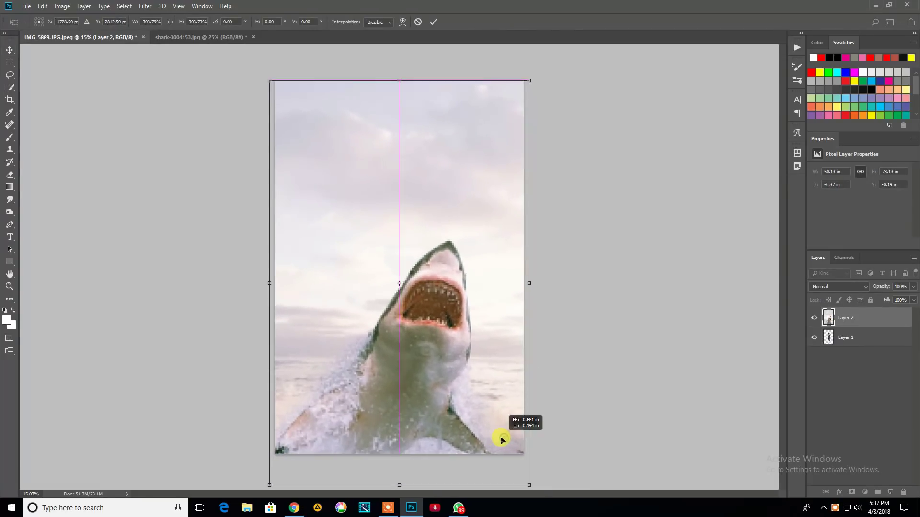
left_click(433, 22)
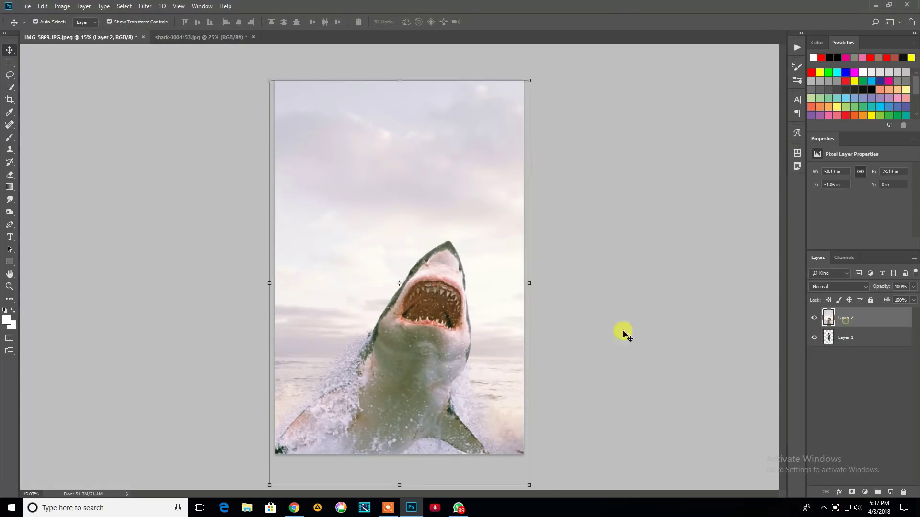
Step: Flip the shark horizontally with Free Transform and enlarge and lower it slightly
key("ctrl+t")
right_click(437, 205)
left_click(467, 322)
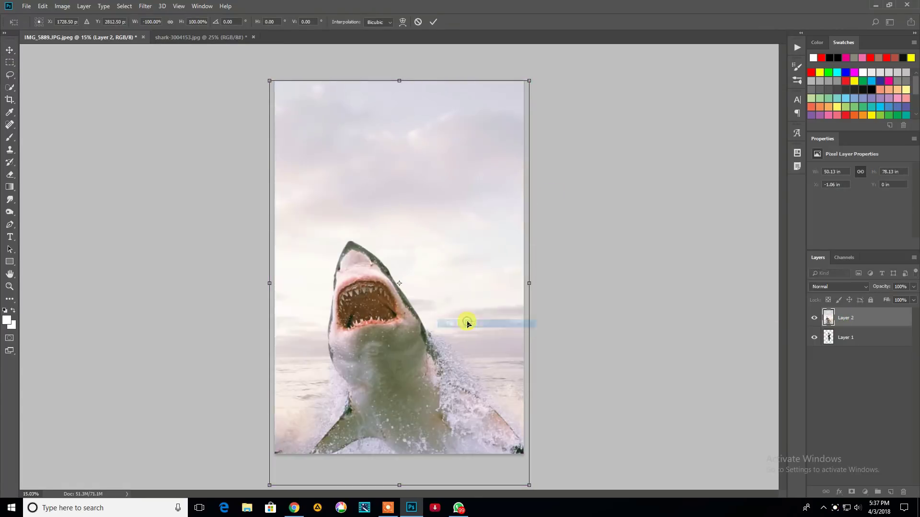
left_click_drag(416, 291, 422, 290)
left_click_drag(536, 81, 599, 28)
left_click_drag(480, 279, 476, 305)
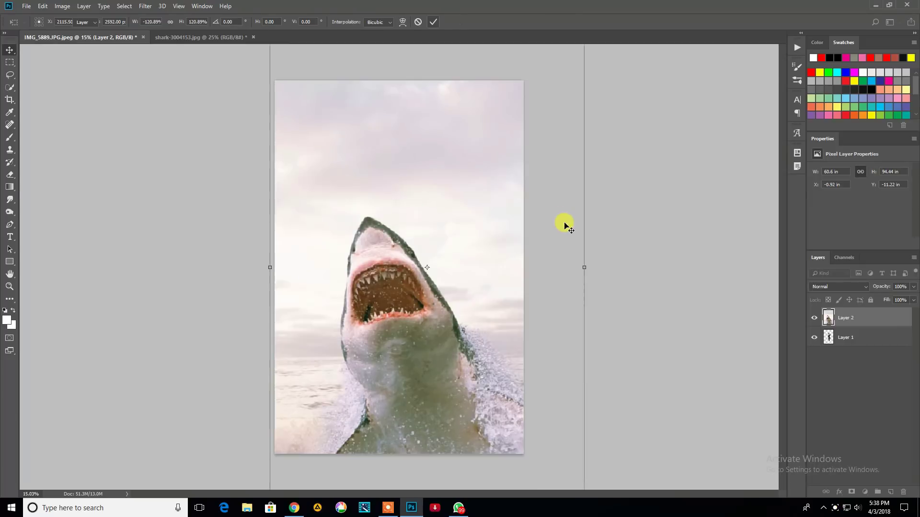
key("Return")
Step: Place the shark layer below the man, then shrink and position him inside its jaws
left_click_drag(846, 318, 826, 347)
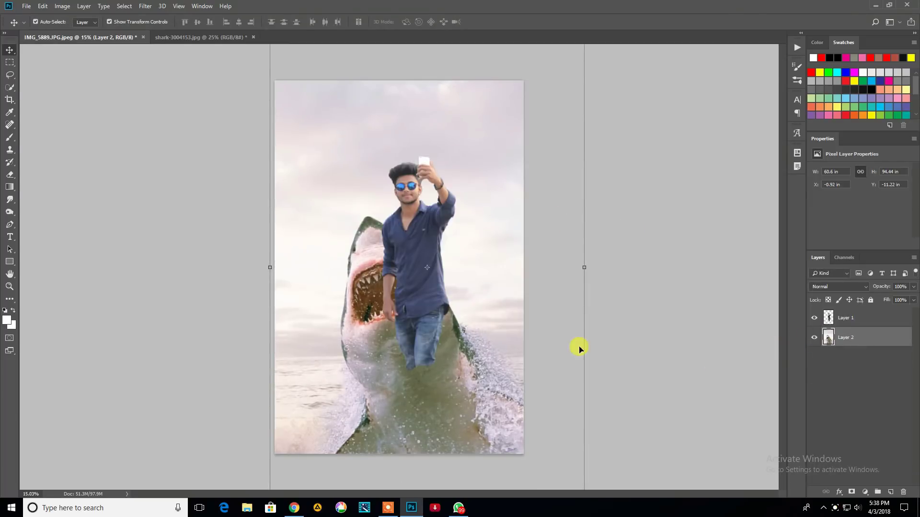
left_click_drag(423, 191, 411, 202)
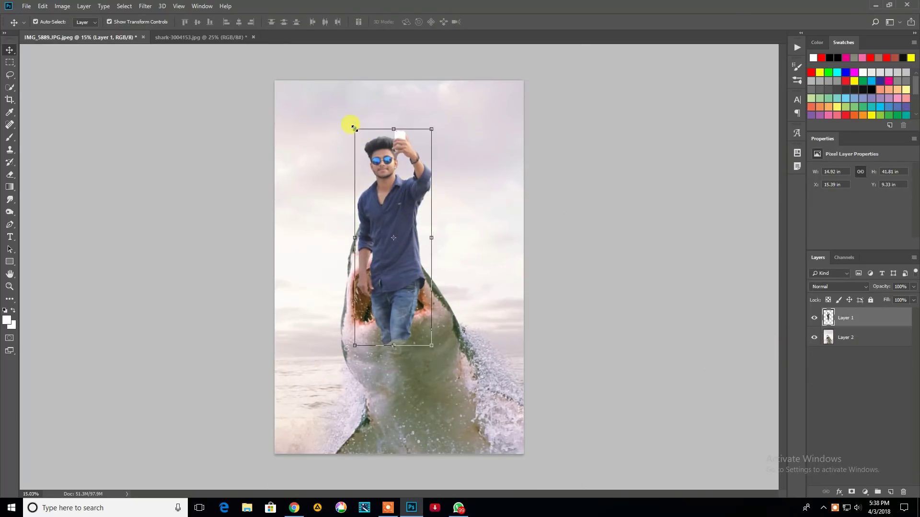
left_click_drag(353, 123, 362, 152)
left_click_drag(404, 220, 405, 212)
left_click_drag(430, 153, 425, 158)
key("Return")
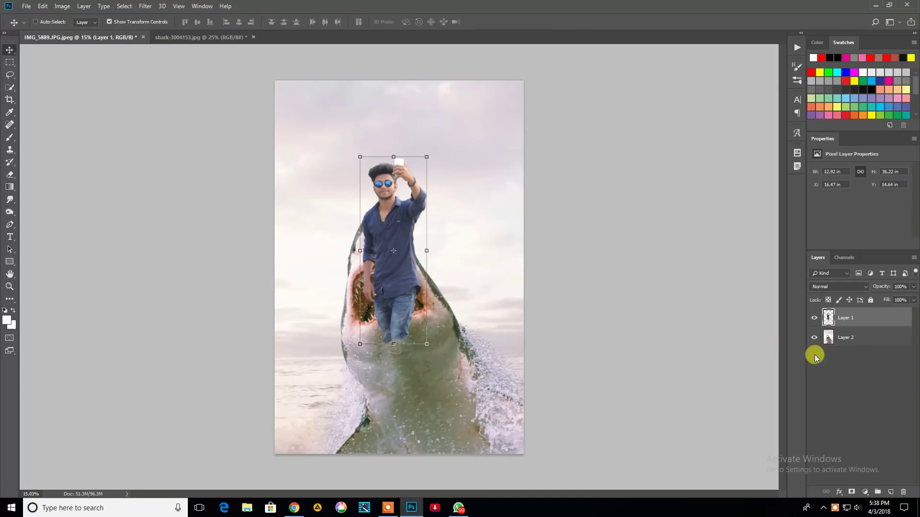
Step: Select both layers and crop the canvas to 48 x 72 in
left_click(853, 337, "shift")
left_click(10, 99)
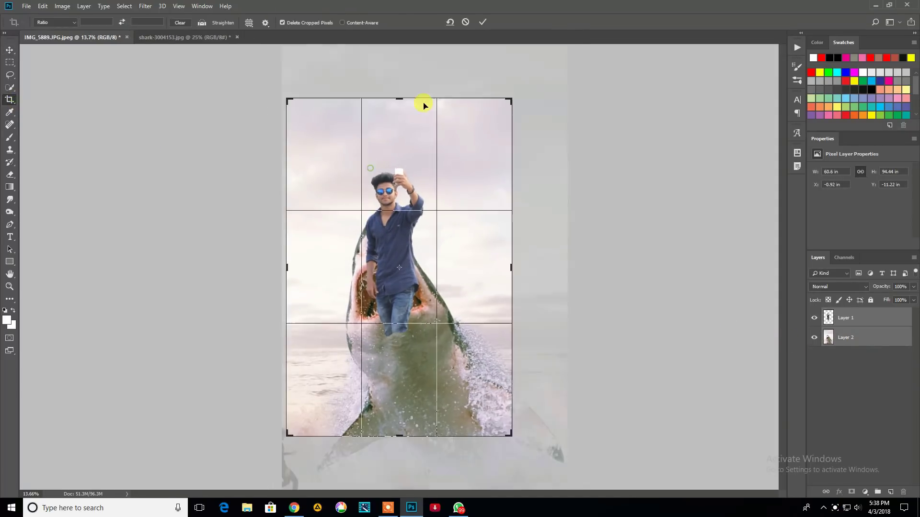
left_click(487, 22)
left_click(6, 99)
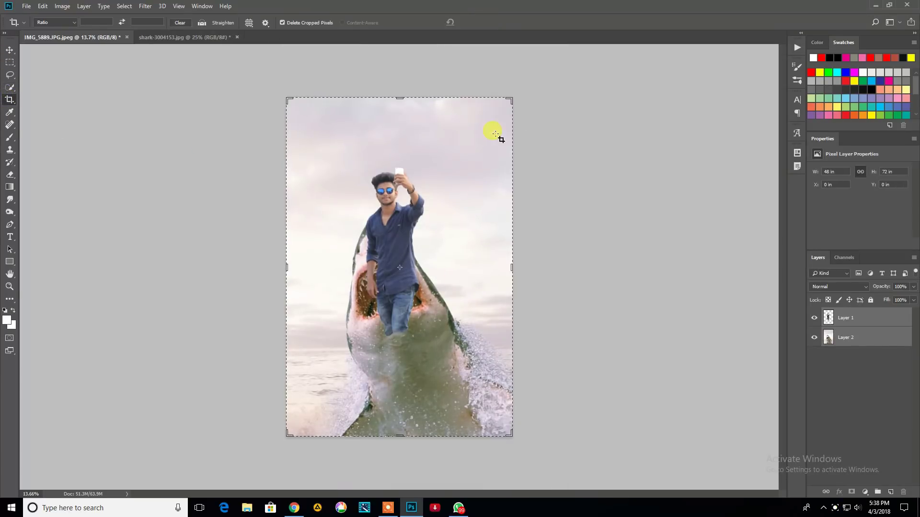
left_click(9, 62)
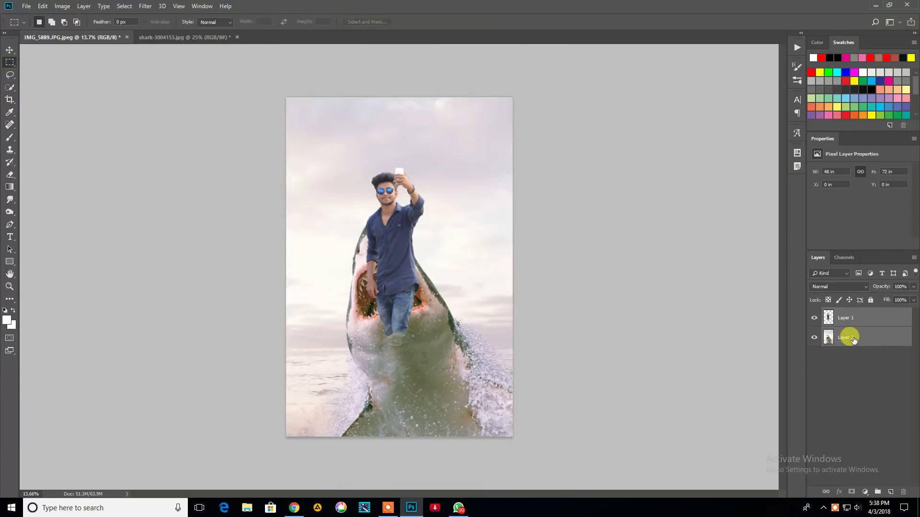
Step: Enlarge the man and shark together to about 110% and move them down
key("ctrl+t")
left_click_drag(512, 97, 548, 76)
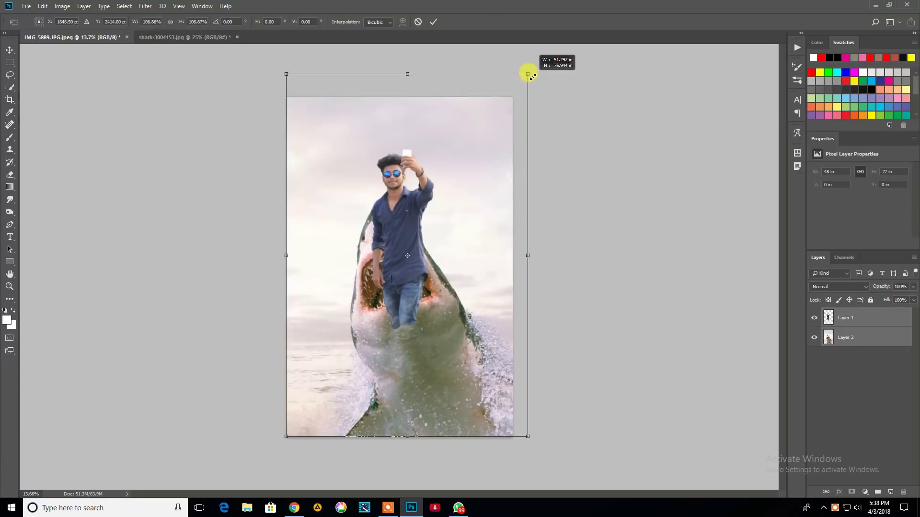
left_click_drag(474, 236, 476, 272)
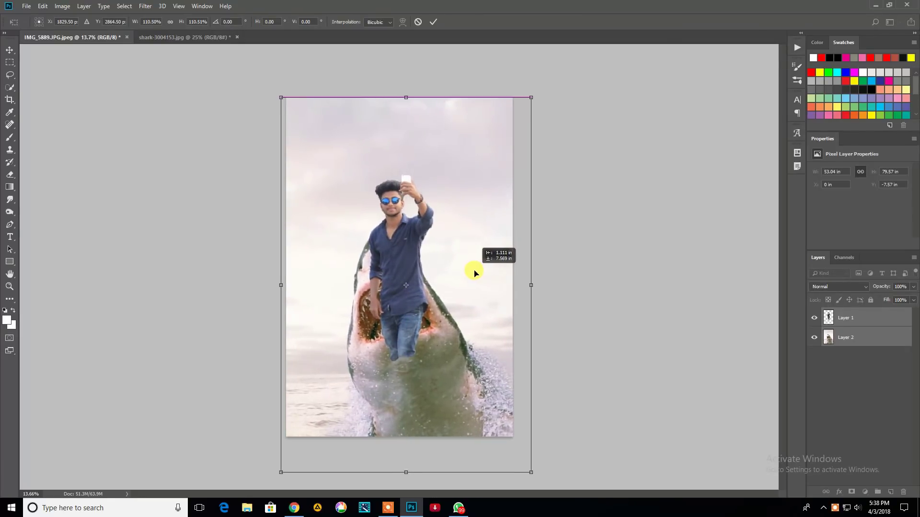
left_click(434, 22)
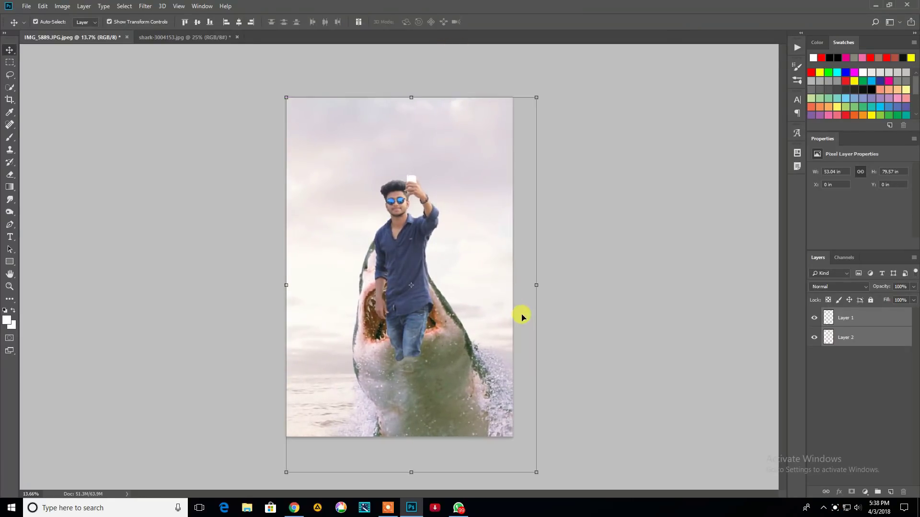
left_click(4, 63)
scroll(427, 323, "up", 3)
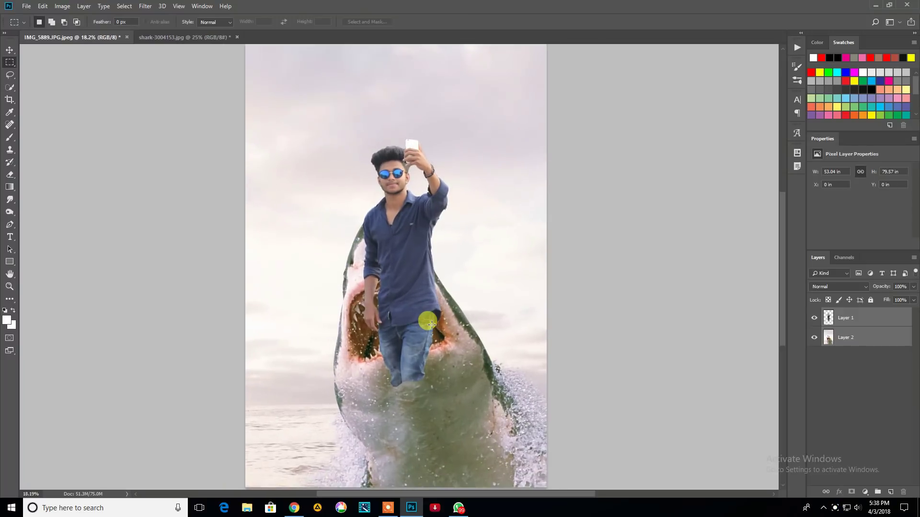
left_click(848, 339)
Step: Apply Auto Contrast to the shark layer and then the man's layer
left_click(63, 6)
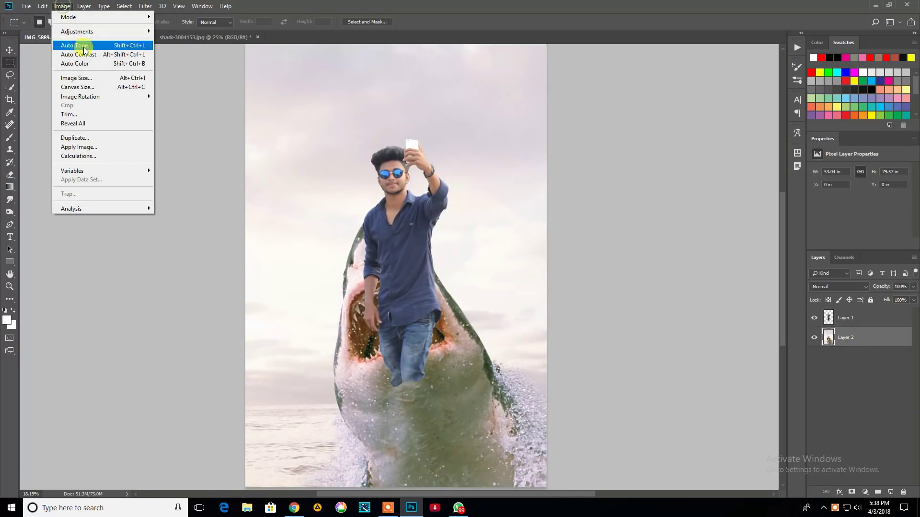
left_click(91, 54)
left_click(845, 318)
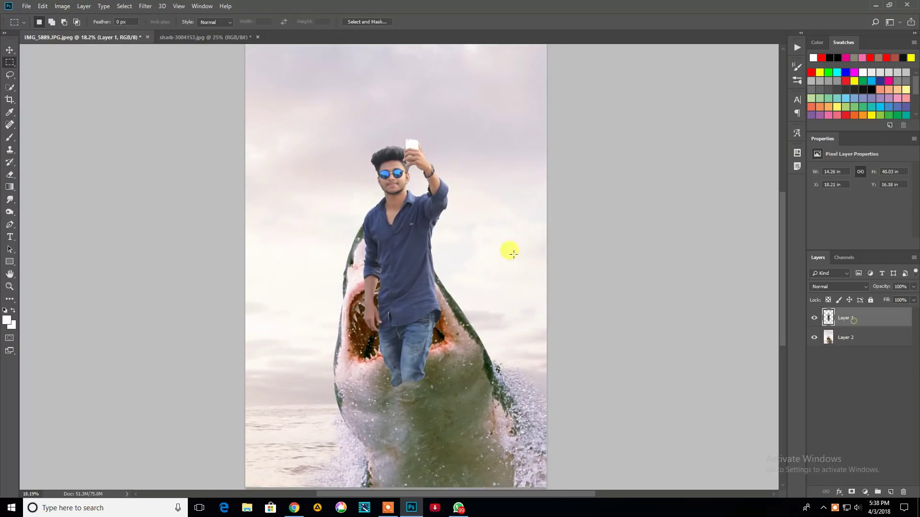
left_click(62, 6)
left_click(91, 54)
scroll(360, 267, "down", 2)
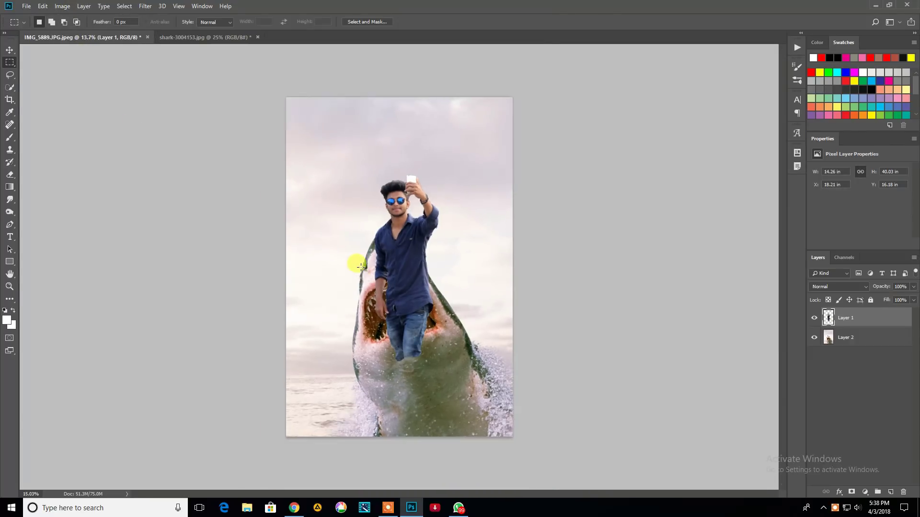
scroll(360, 266, "up", 2)
Step: Apply Selective Color to the man with Reds Black set to -68%
left_click(62, 6)
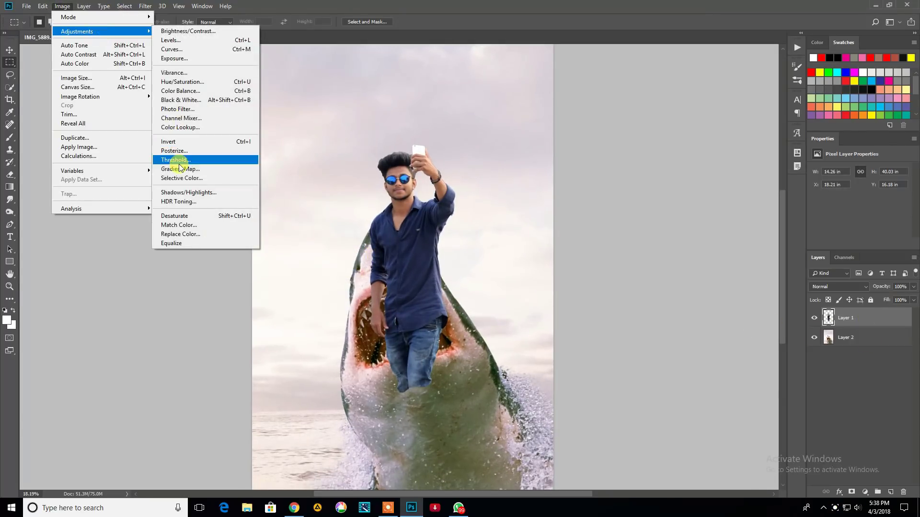
left_click(180, 174)
left_click_drag(584, 262, 553, 264)
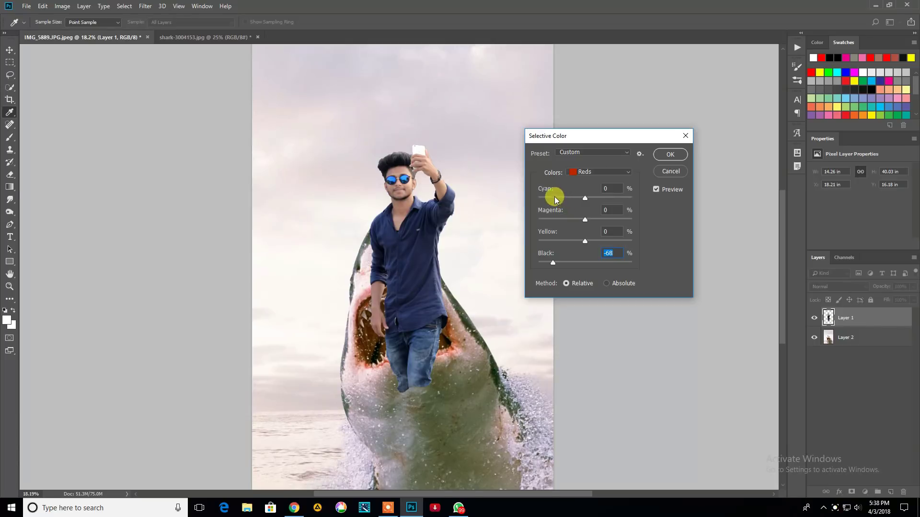
left_click(670, 154)
key("m")
scroll(409, 178, "up", 5)
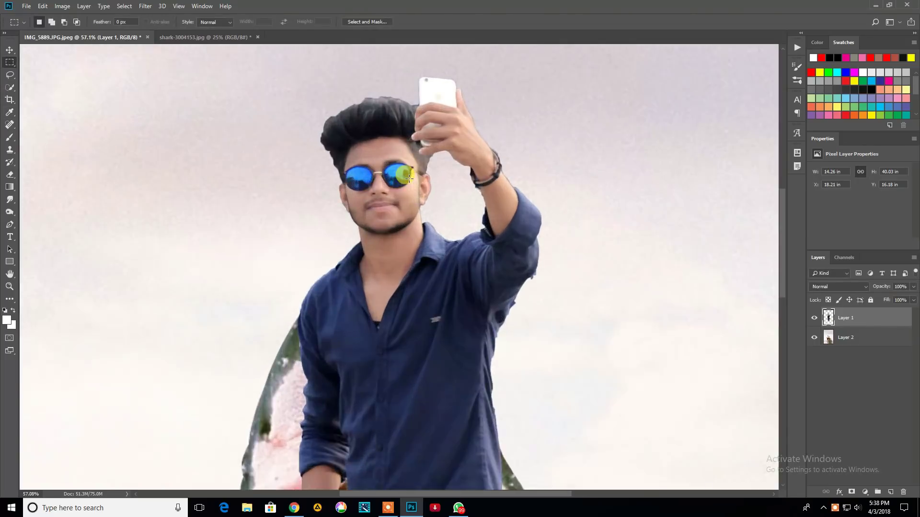
scroll(408, 179, "up", 1)
Step: With the Mixer Brush loaded with sampled skin tone, smooth the man's forehead
left_click(829, 319, "ctrl")
right_click(9, 138)
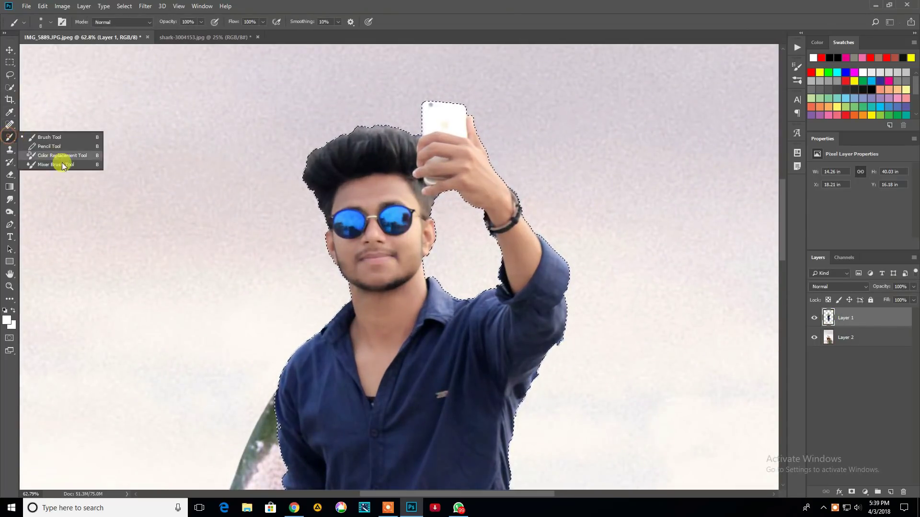
left_click(63, 168)
scroll(355, 164, "up", 1)
scroll(354, 163, "up", 1)
left_click(355, 163, "alt")
key("bracketright")
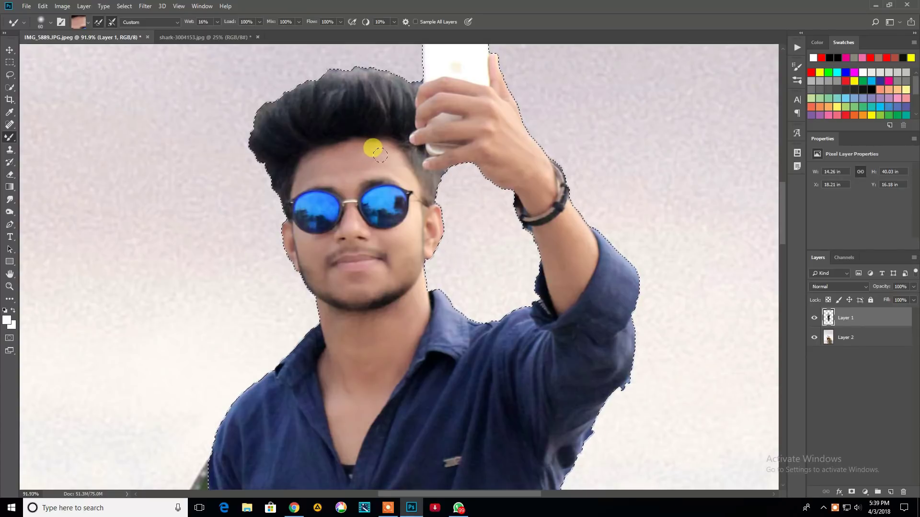
left_click_drag(344, 165, 344, 145)
left_click(515, 171)
left_click(324, 156)
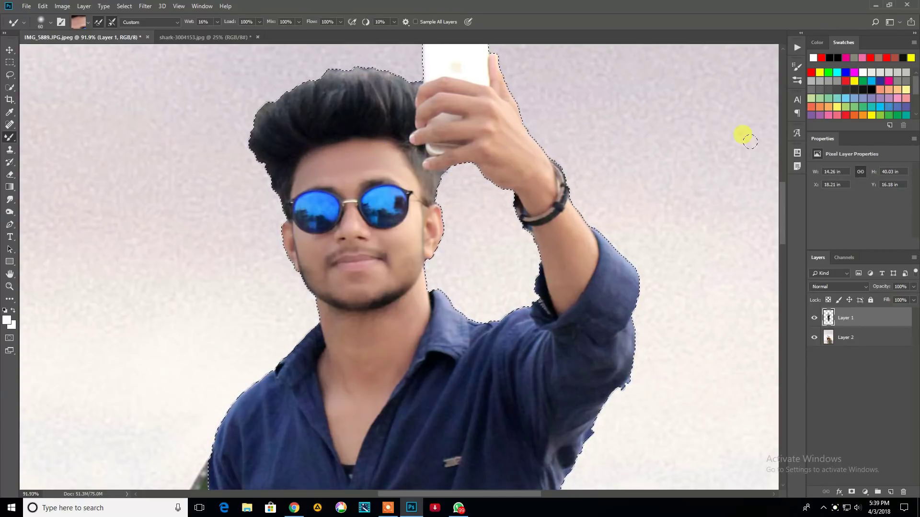
Step: Set the foreground colour to a light pink
left_click(7, 320)
left_click_drag(537, 238, 511, 209)
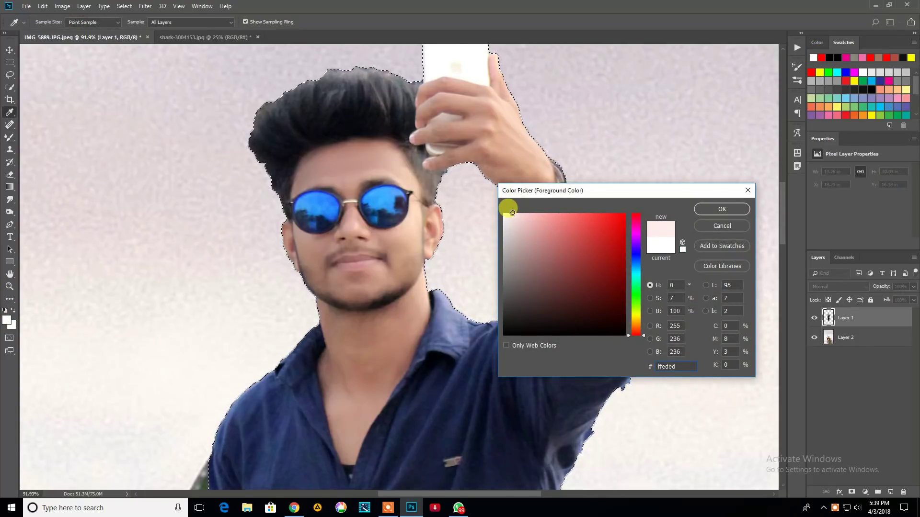
left_click(733, 209)
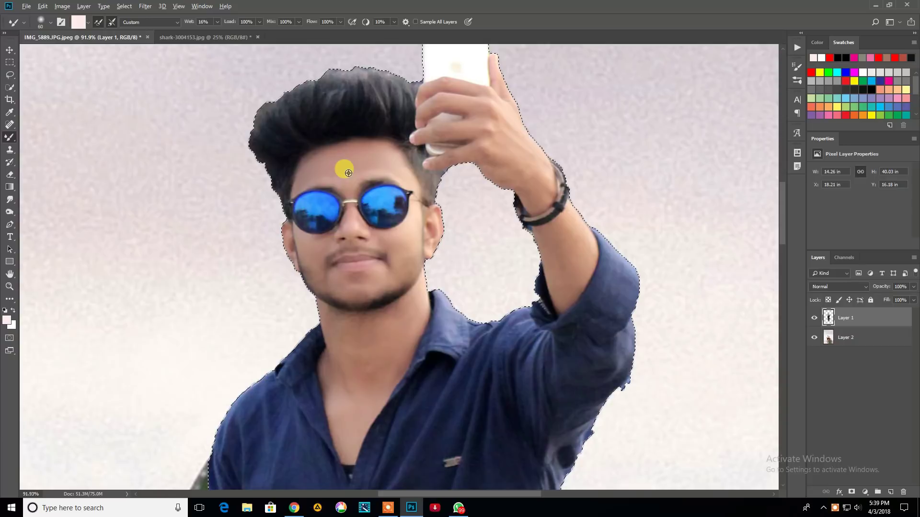
scroll(348, 173, "up", 3, "alt")
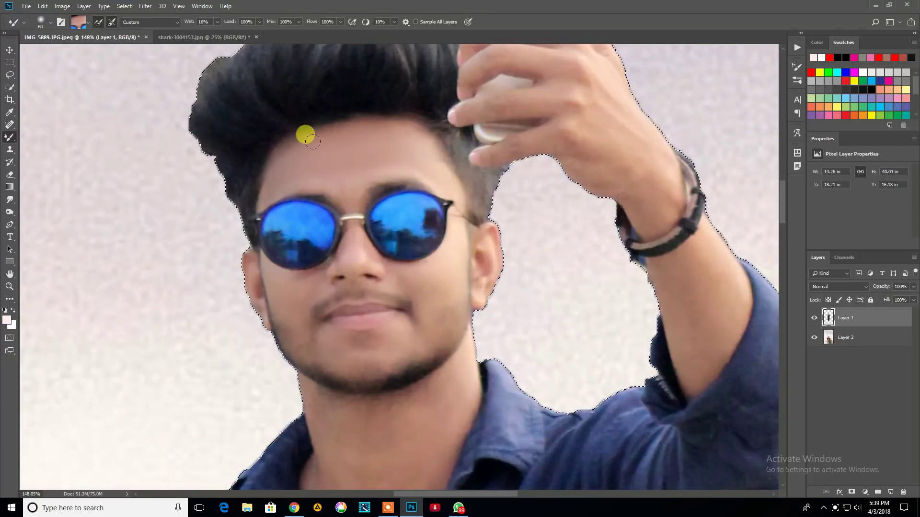
Step: Smooth the cheeks with a smaller brush and the neck with a larger one
key("bracketleft")
key("bracketleft")
scroll(329, 148, "down", 2)
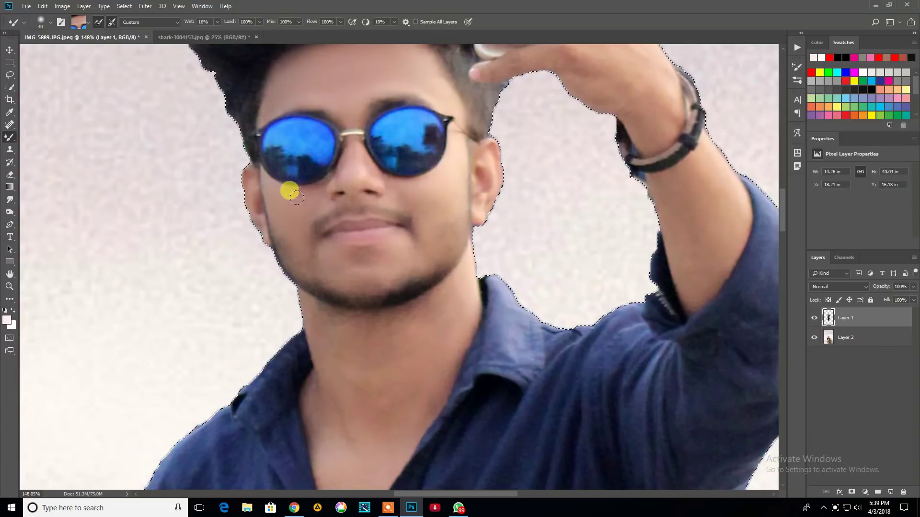
key("bracketleft")
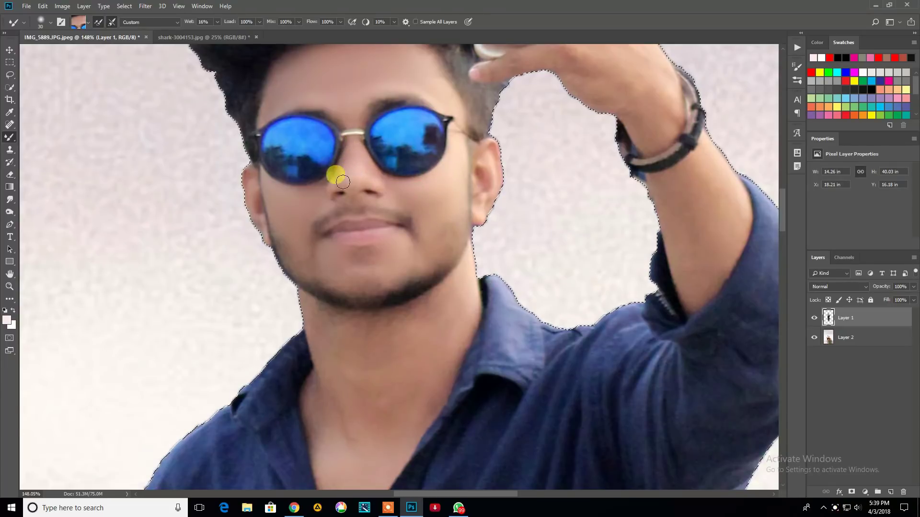
scroll(429, 253, "down", 3)
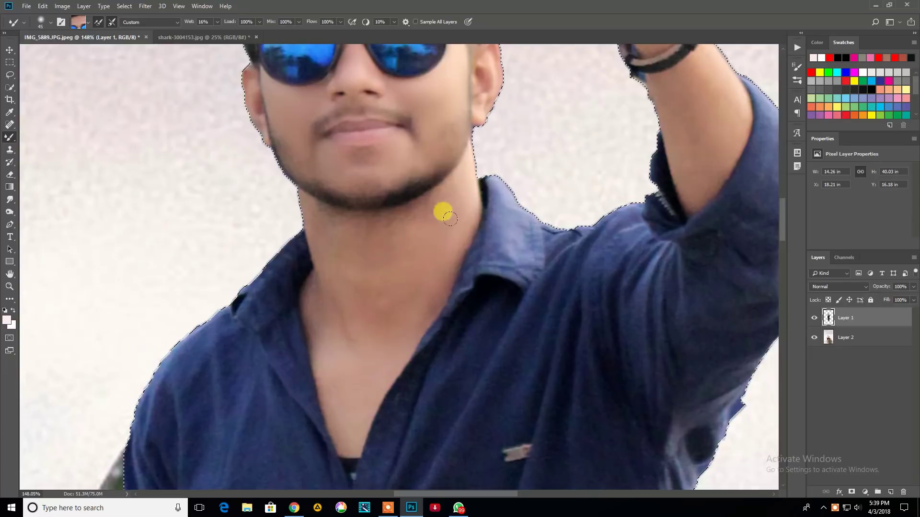
key("bracketright")
key("bracketright")
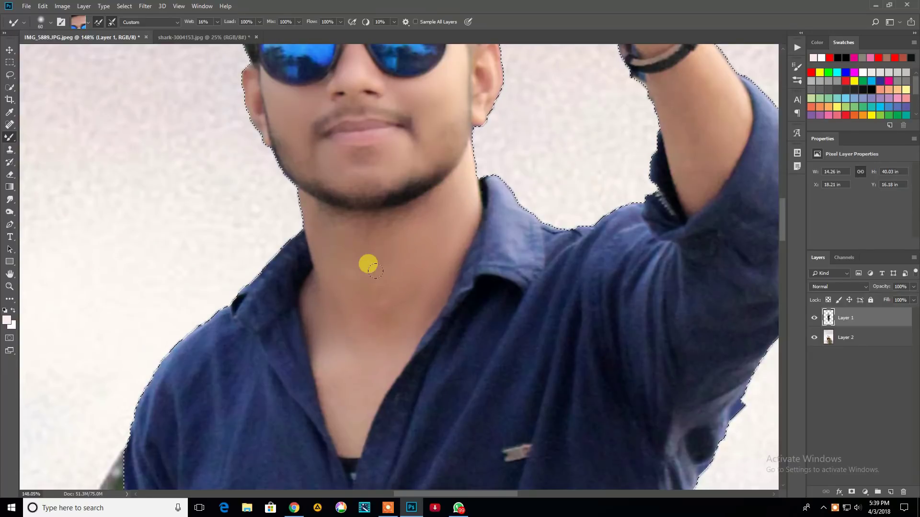
scroll(412, 250, "down", 10)
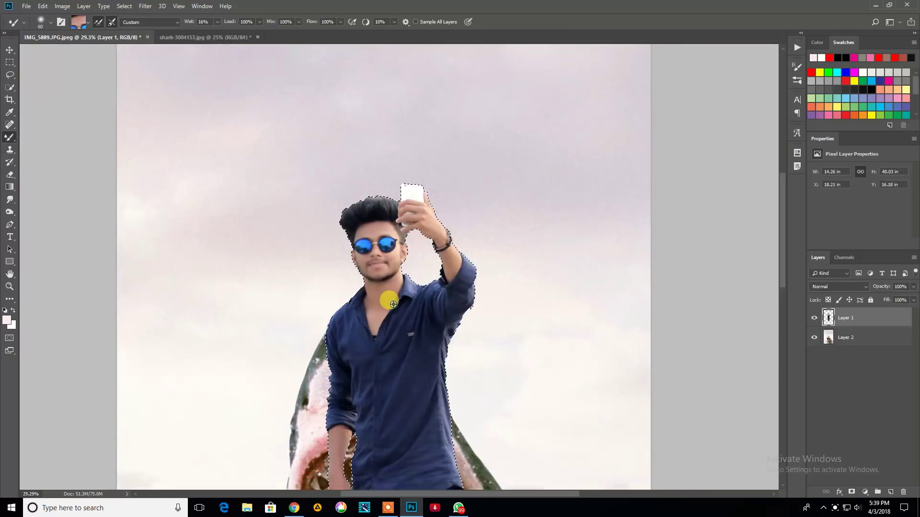
scroll(396, 284, "up", 1)
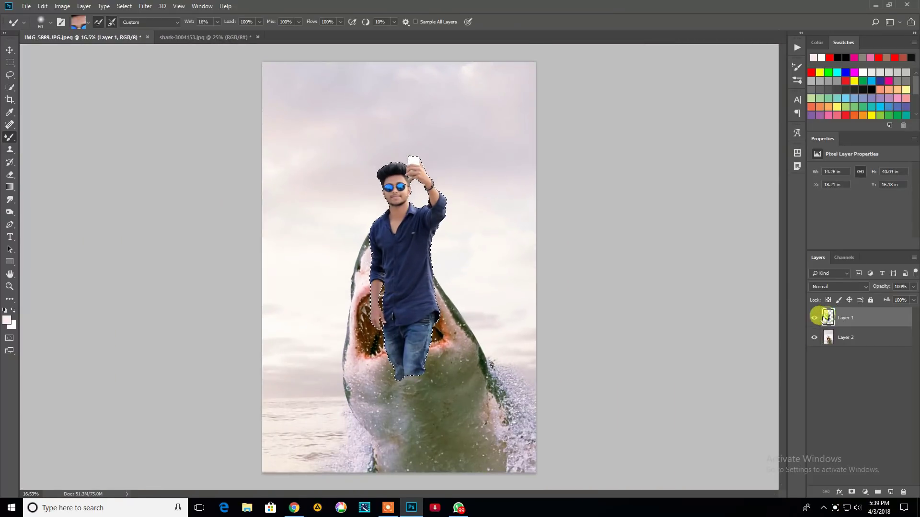
left_click(9, 62)
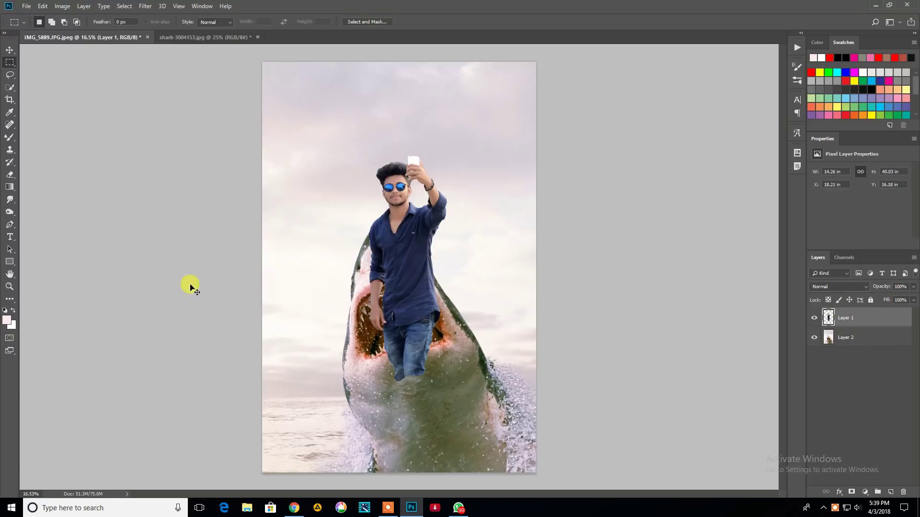
key("ctrl+shift+a")
Step: In Camera Raw, raise the man's Vibrance and set Contrast to +12
left_click_drag(535, 311, 549, 312)
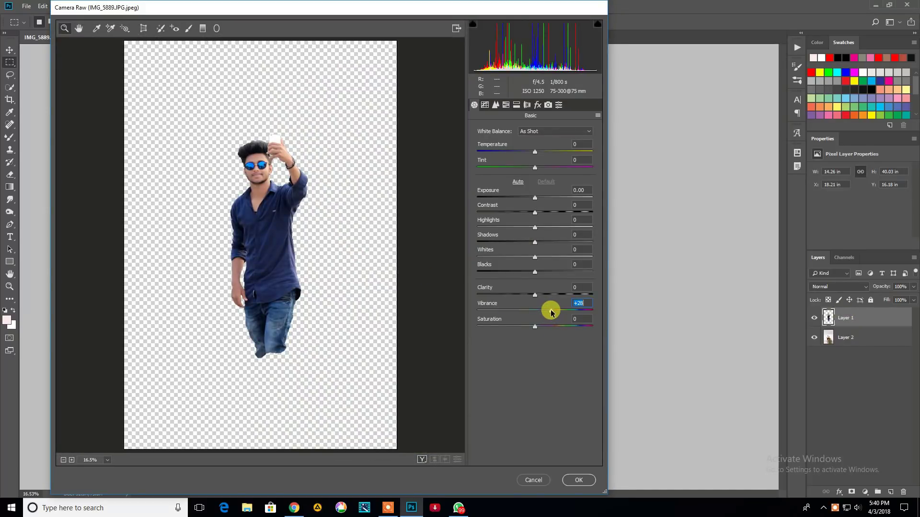
left_click_drag(539, 214, 543, 214)
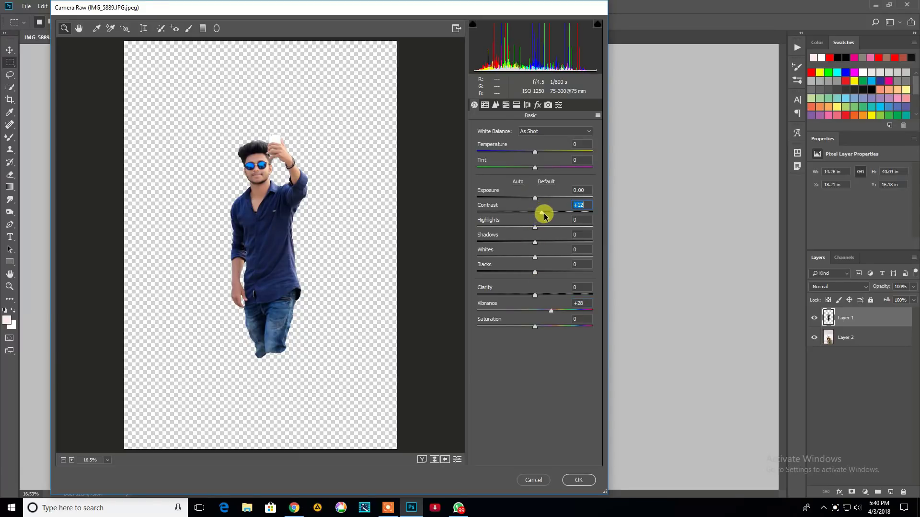
left_click(578, 481)
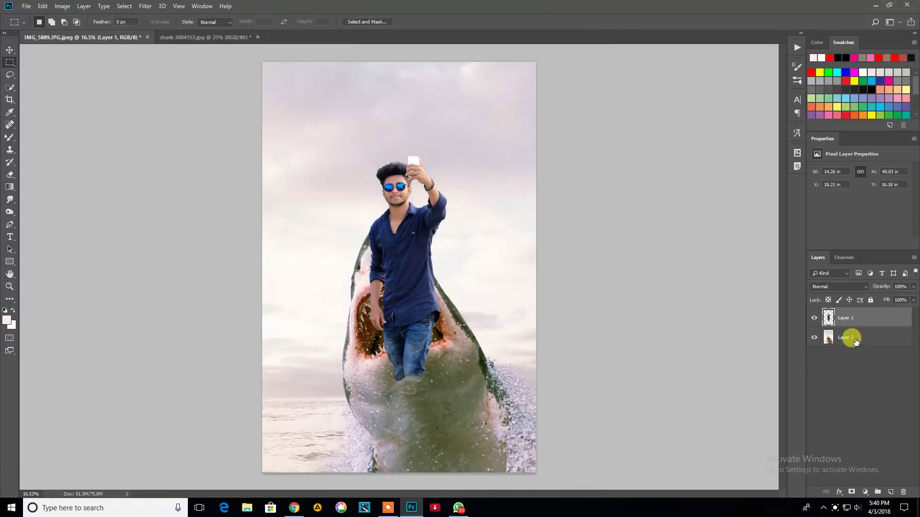
Step: Give the shark Camera Raw edits: Vibrance up, Temperature -13, Exposure -0.45
left_click(853, 338)
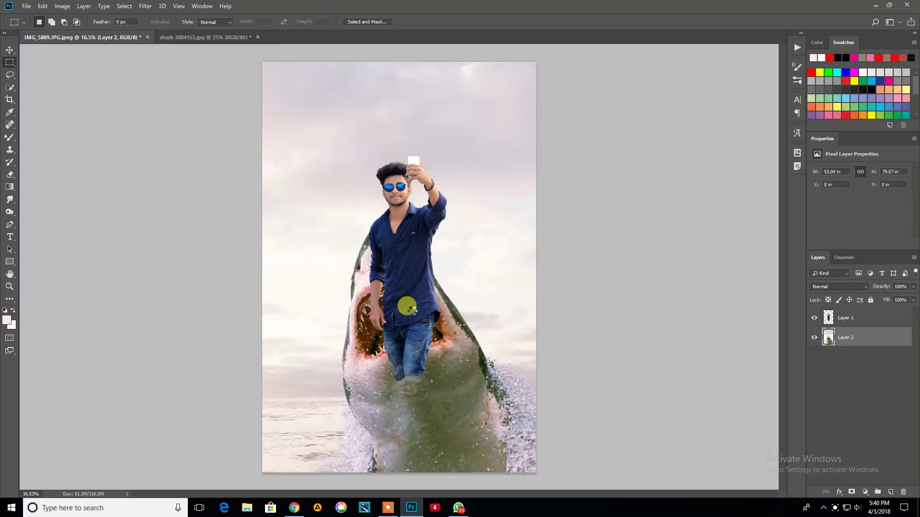
key("ctrl+shift+a")
left_click(531, 165)
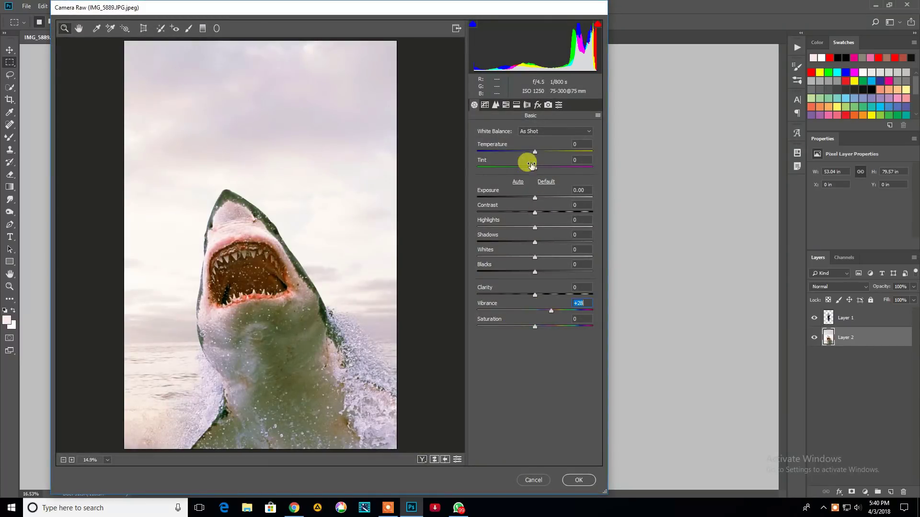
left_click_drag(531, 153, 528, 154)
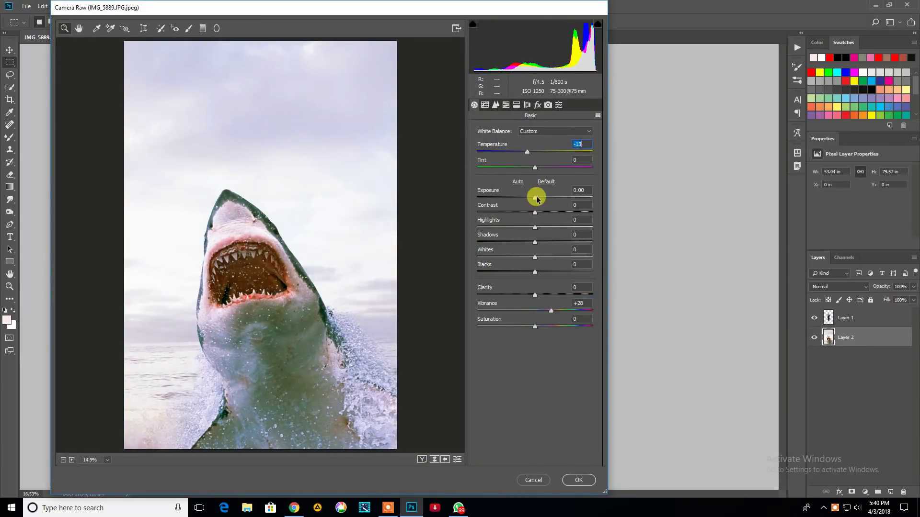
left_click_drag(536, 197, 532, 197)
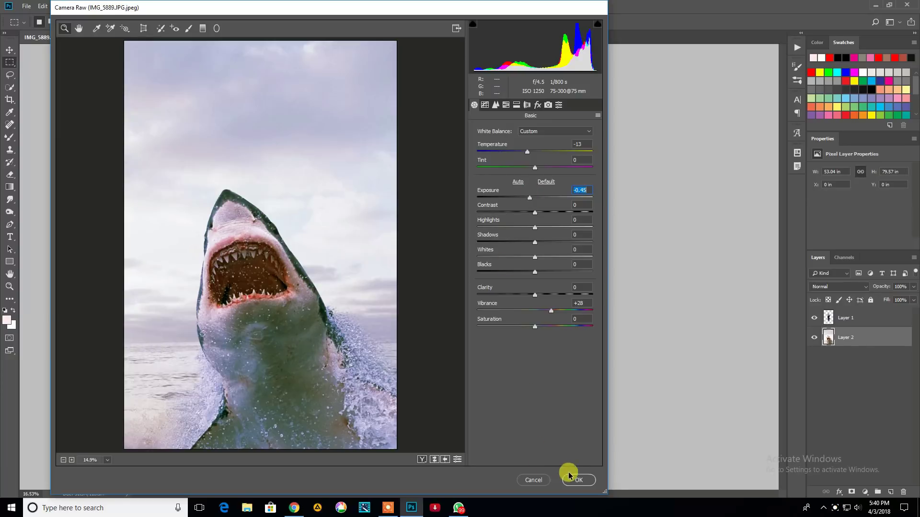
left_click(571, 477)
scroll(421, 267, "down", 1)
scroll(400, 288, "up", 1)
scroll(415, 332, "up", 2)
scroll(416, 332, "up", 1)
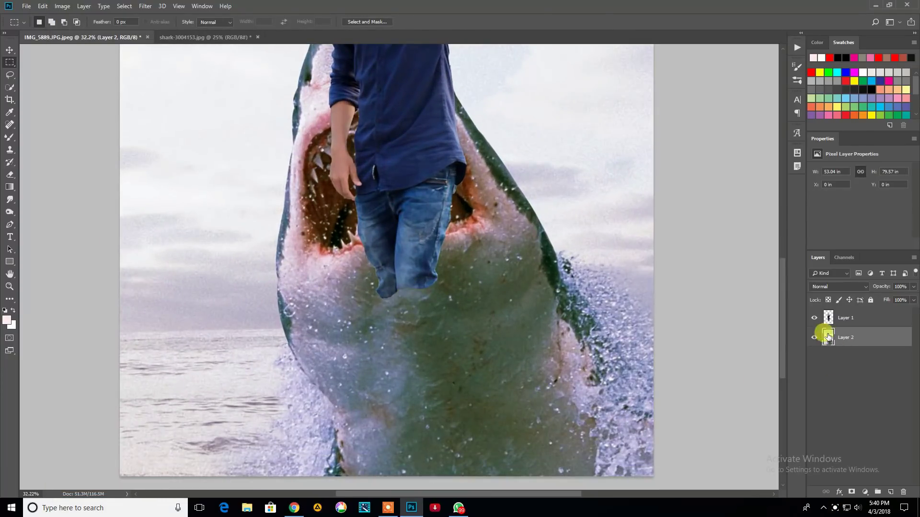
Step: With the man hidden, pen-trace the shark's lower teeth and jaw, then reshow him
left_click(815, 338)
left_click(814, 318)
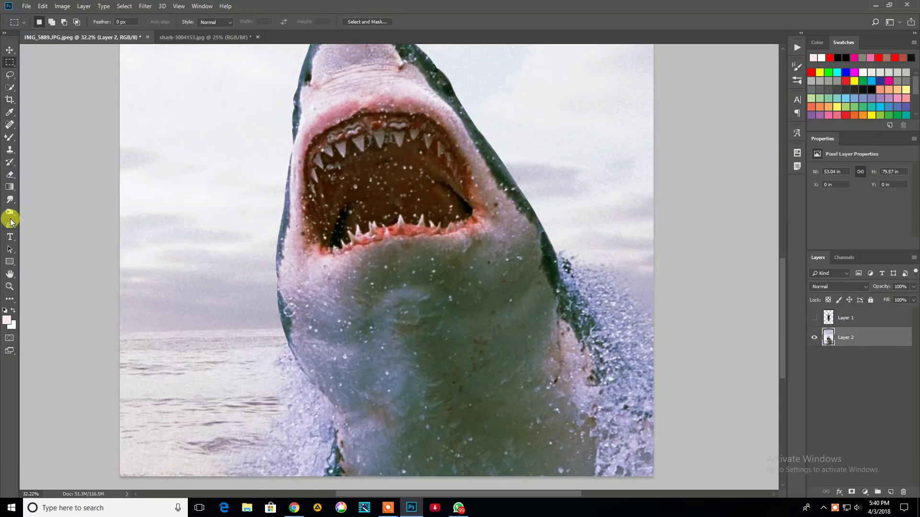
left_click(8, 228)
scroll(294, 293, "up", 2)
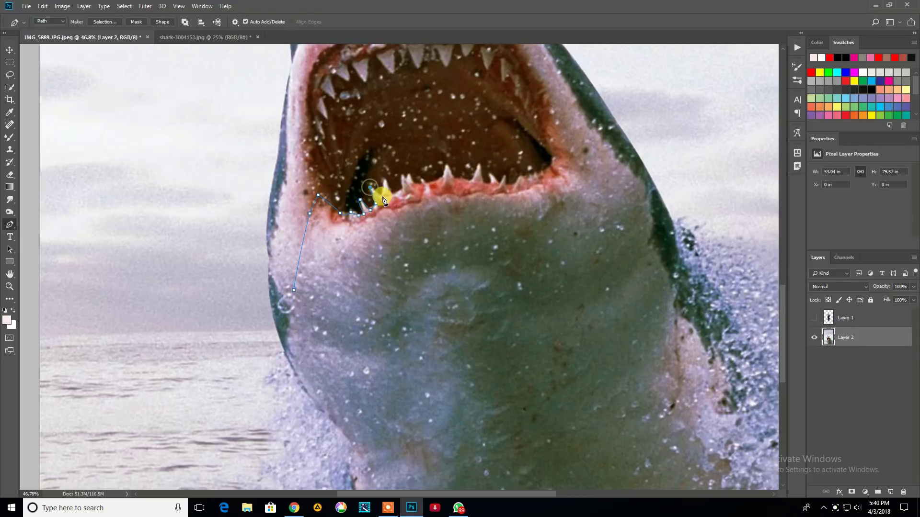
scroll(395, 217, "up", 1)
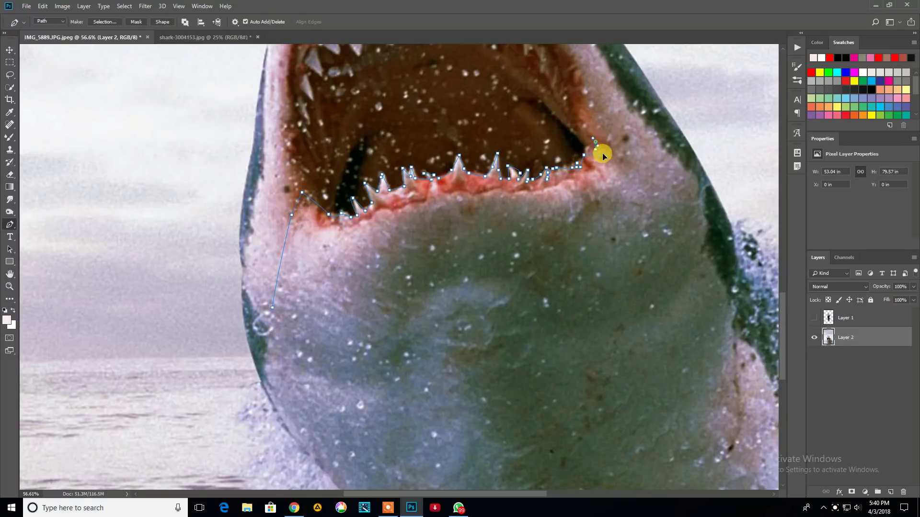
scroll(600, 271, "down", 2)
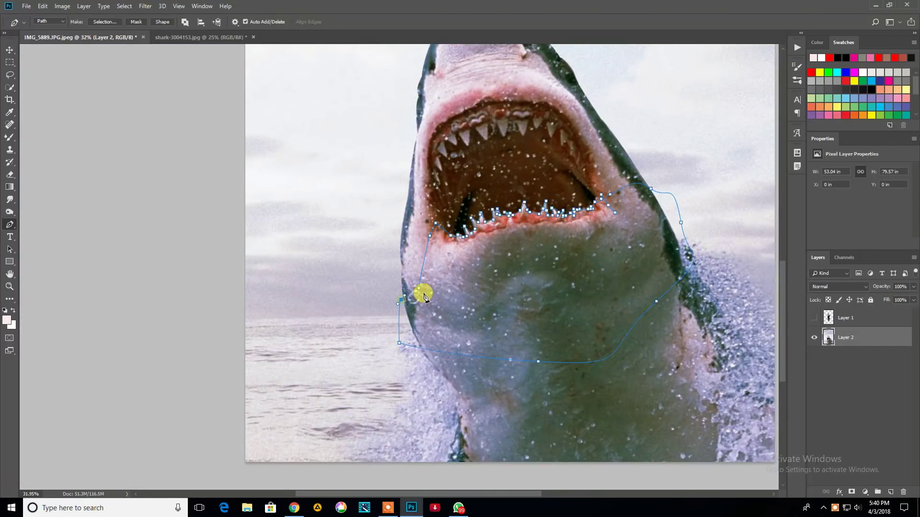
scroll(350, 300, "down", 3)
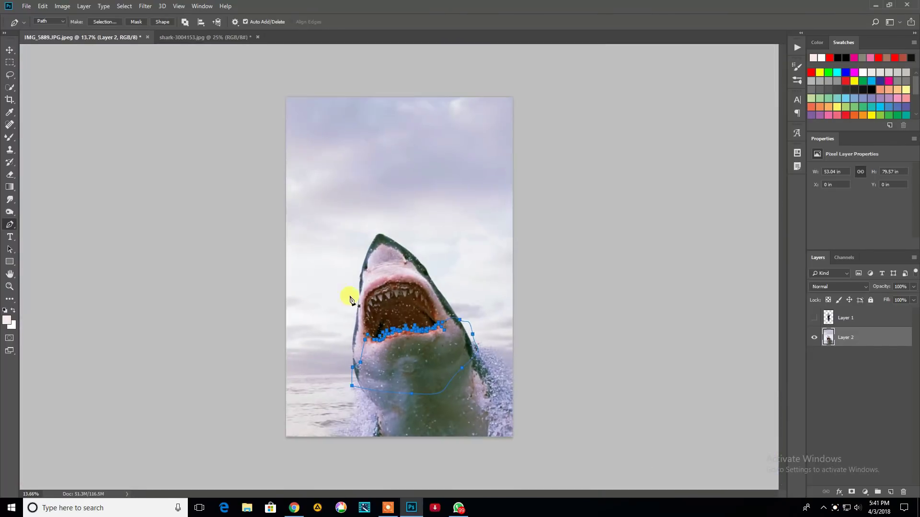
left_click(814, 318)
left_click(843, 318)
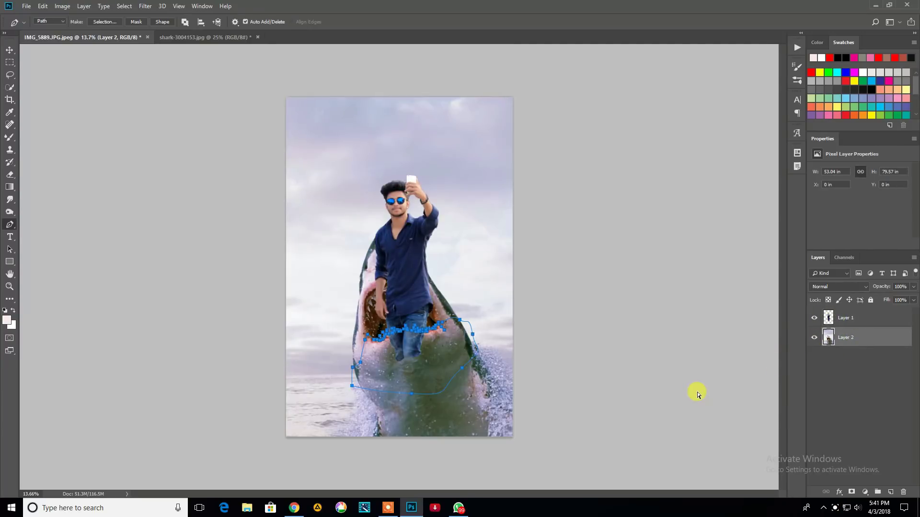
Step: Copy the selected lower jaw to Layer 3 and stack it above the man
key("ctrl+j")
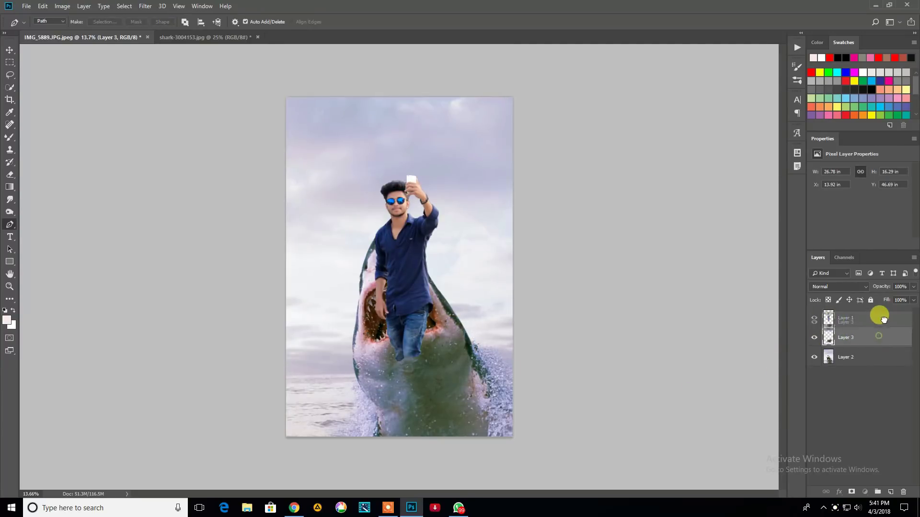
left_click_drag(853, 337, 838, 318)
scroll(405, 360, "up", 3)
scroll(405, 359, "down", 1)
scroll(405, 359, "down", 1)
Step: Move the man down into the jaws and shrink him slightly
left_click(9, 50)
left_click_drag(415, 227, 414, 242)
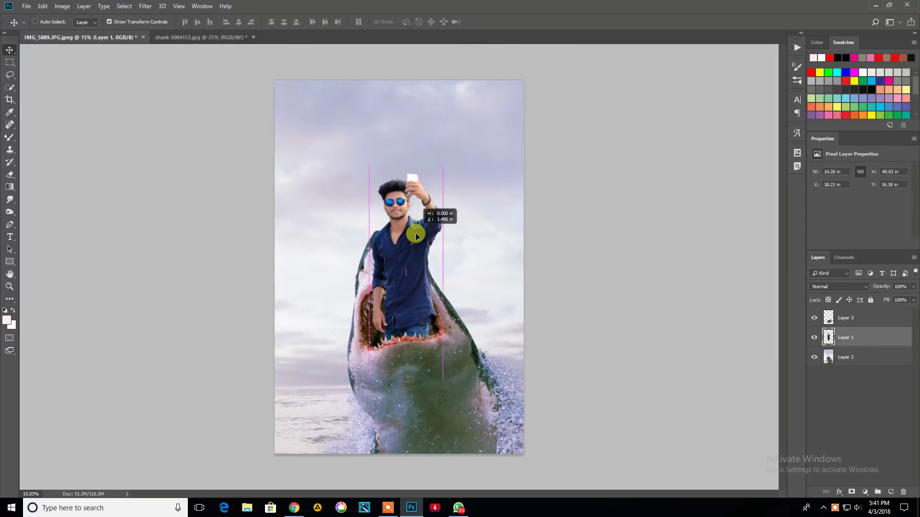
left_click_drag(413, 242, 413, 236)
left_click_drag(441, 178, 440, 183)
left_click(427, 21)
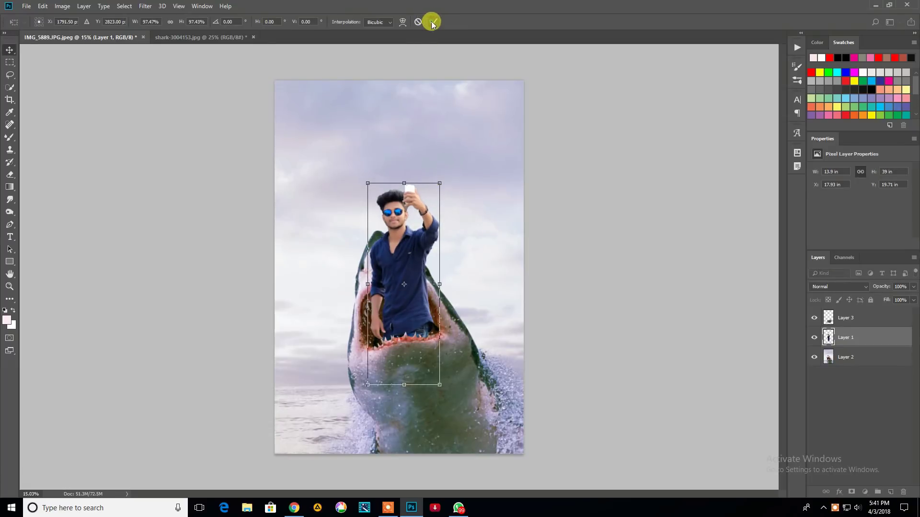
Step: Enlarge the shark to about 115% and shift it left
left_click(846, 360)
key("ctrl+t")
left_click_drag(548, 78, 608, 29)
left_click_drag(487, 262, 468, 263)
left_click(433, 22)
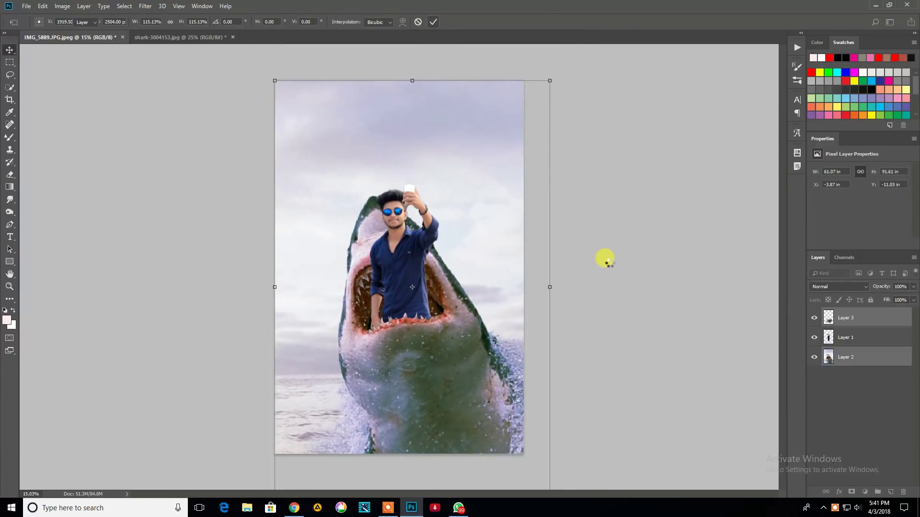
Step: Crop the layers to the canvas edges and duplicate the shark layer
left_click(9, 99)
left_click(479, 22)
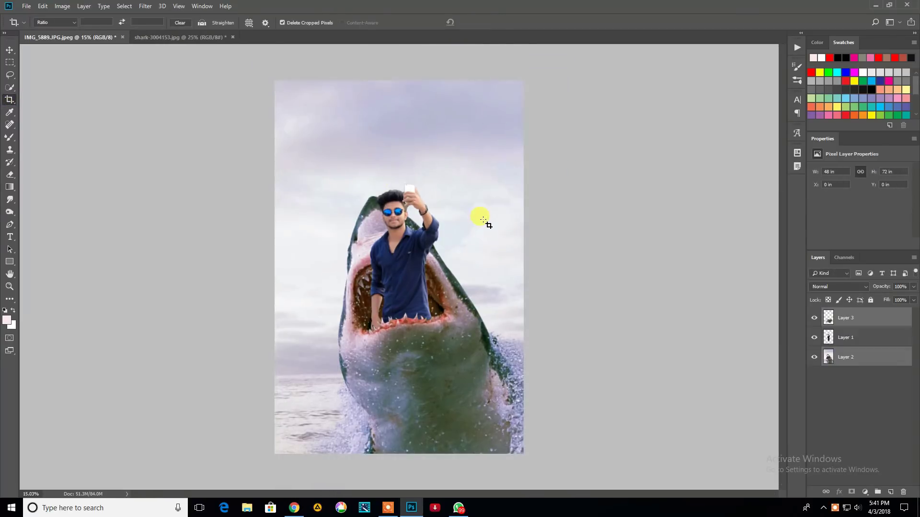
left_click(844, 361)
key("ctrl+j")
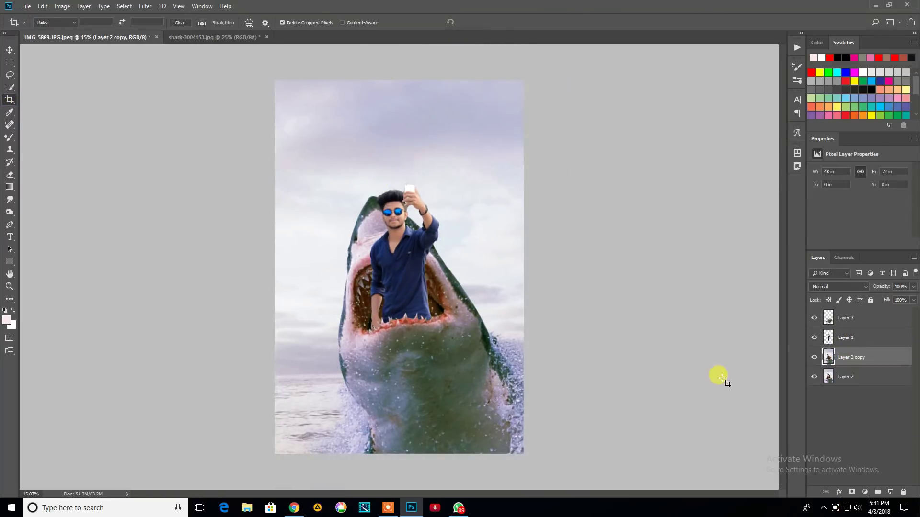
Step: Apply a roughly 33 px Tilt-Shift blur to the shark copy, focus band moved low
left_click(145, 6)
mouse_move(159, 123)
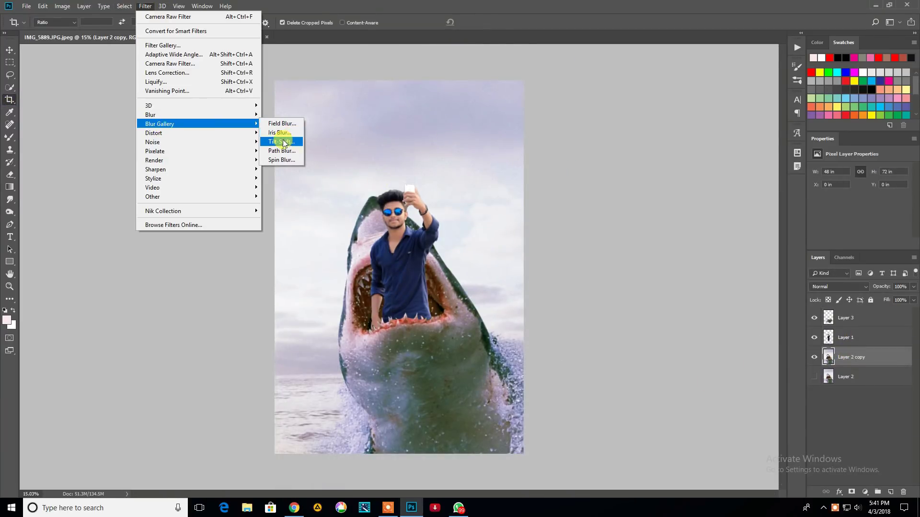
left_click(285, 142)
left_click_drag(437, 308, 451, 415)
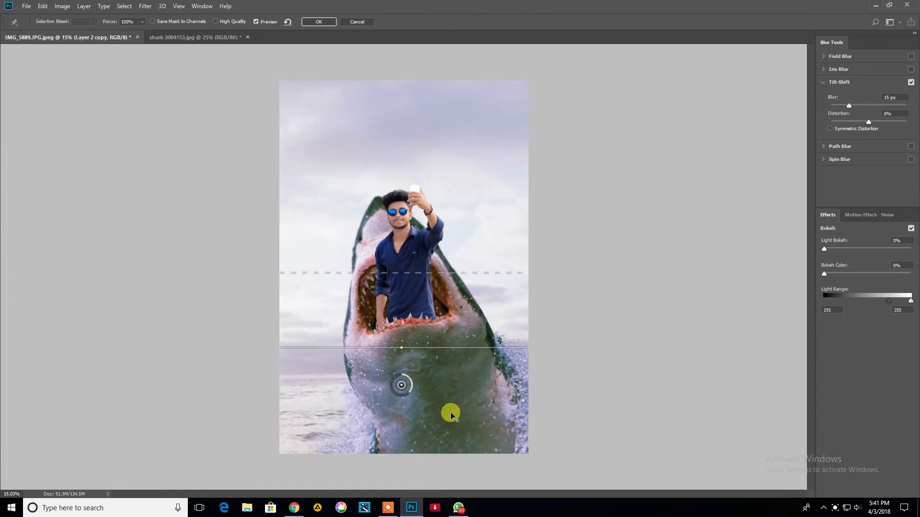
left_click_drag(874, 109, 866, 106)
left_click_drag(478, 361, 442, 382)
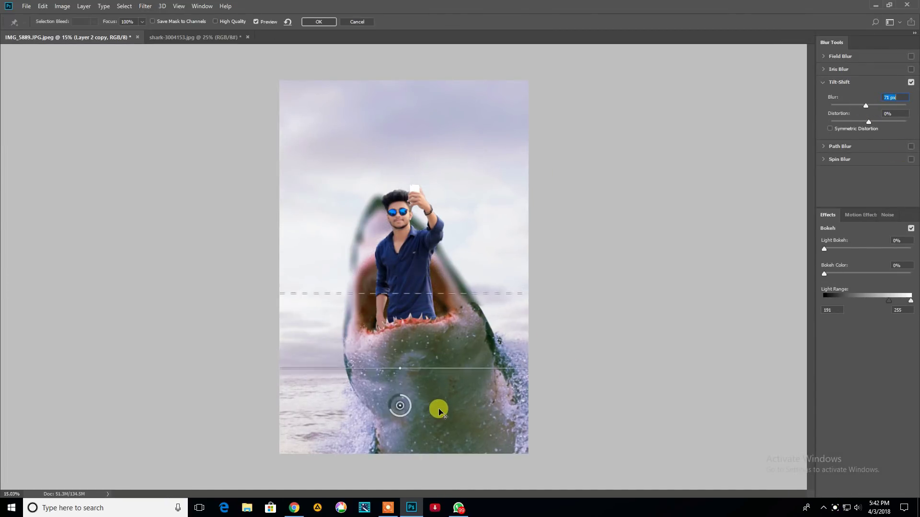
left_click_drag(447, 312, 436, 285)
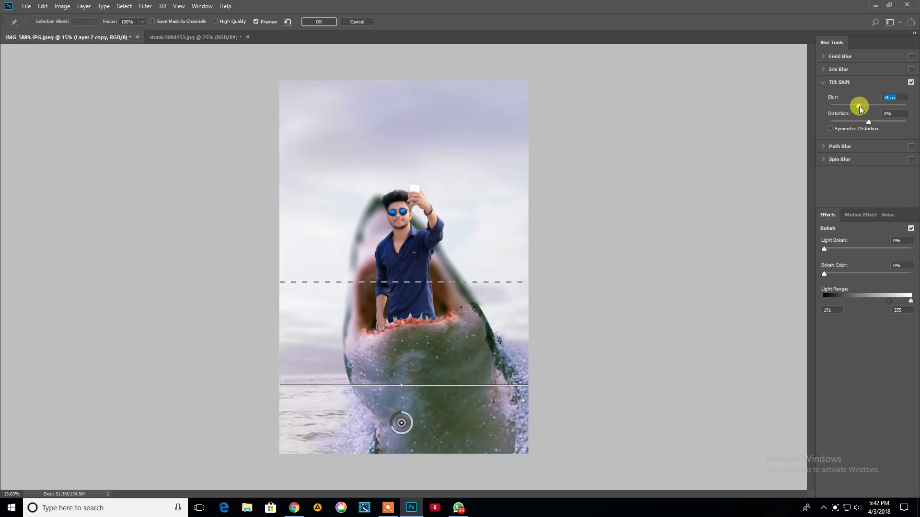
left_click_drag(859, 109, 860, 108)
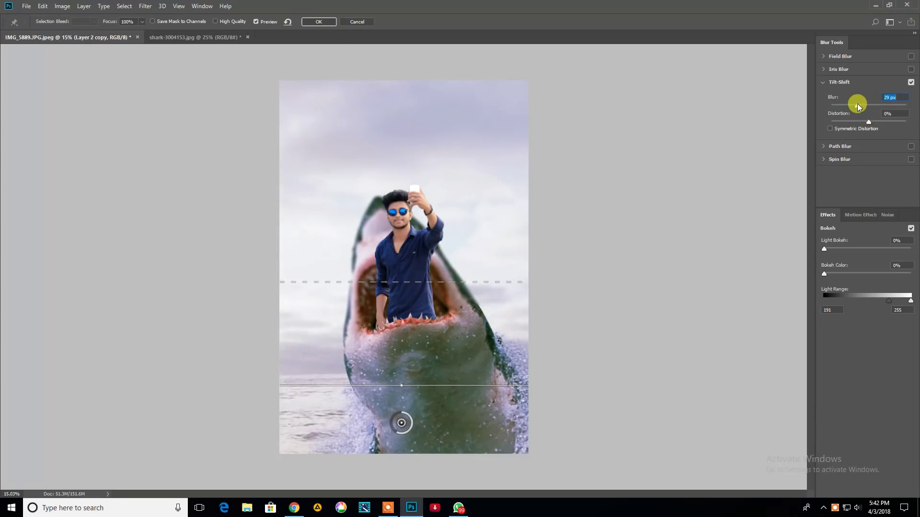
left_click(318, 21)
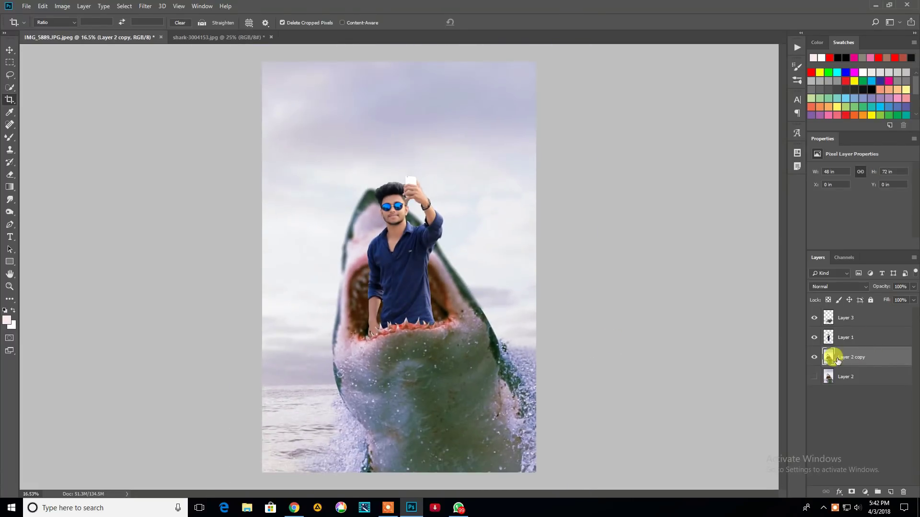
Step: Show the unblurred Layer 2 and set the Eraser brush to size 500
left_click(814, 376)
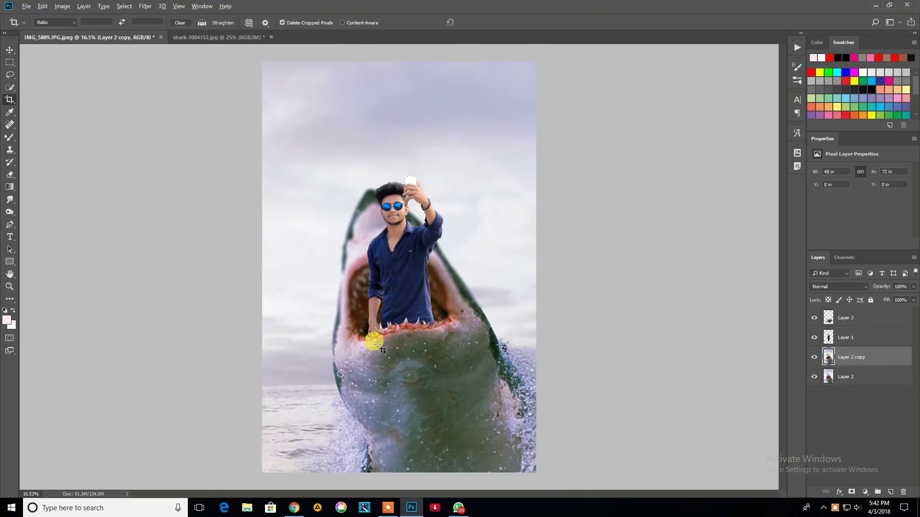
scroll(370, 349, "up", 3)
left_click(10, 175)
scroll(382, 308, "up", 2)
scroll(381, 302, "up", 2)
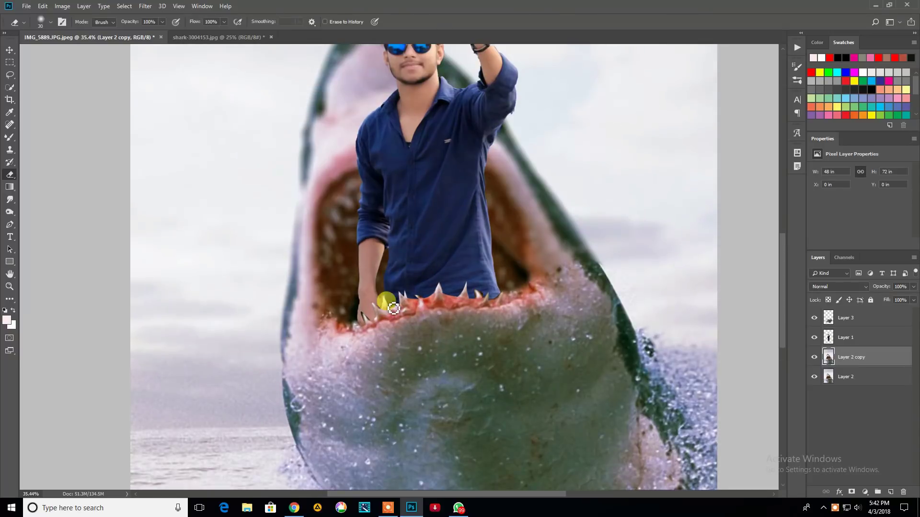
scroll(390, 331, "up", 2)
scroll(383, 325, "down", 2)
scroll(381, 293, "down", 1)
key("bracketright")
key("bracketright")
key("bracketright")
Step: Erase the blurred shark edges on Layer 2 copy, beside the shirt and along the left side
left_click(479, 286)
left_click_drag(364, 158, 319, 381)
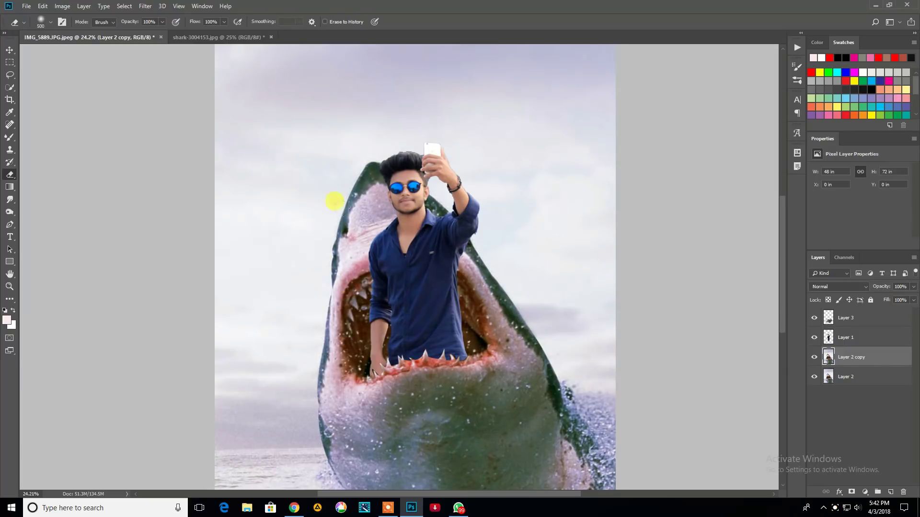
left_click_drag(341, 165, 339, 369)
scroll(378, 179, "down", 2)
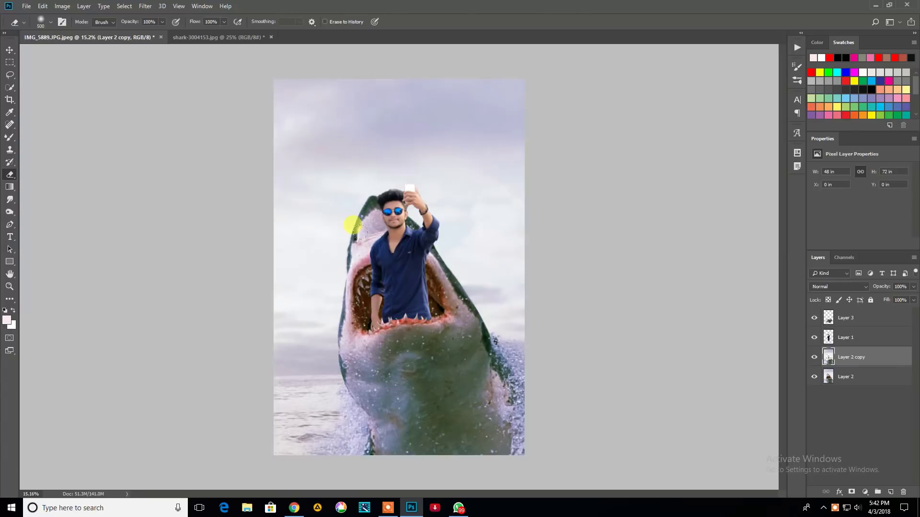
scroll(353, 164, "up", 3)
Step: Delete the original Layer 2
left_click(846, 377)
right_click(846, 377)
left_click(747, 376)
left_click(814, 357)
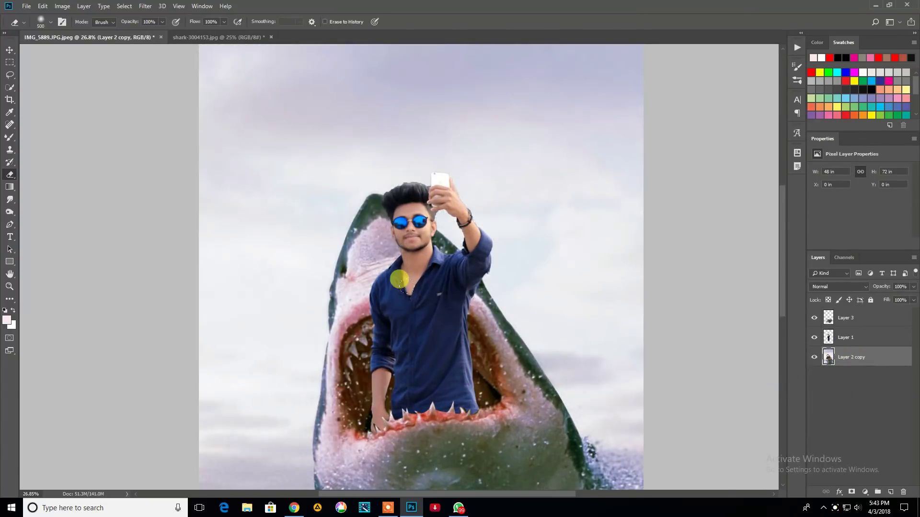
scroll(411, 279, "down", 2)
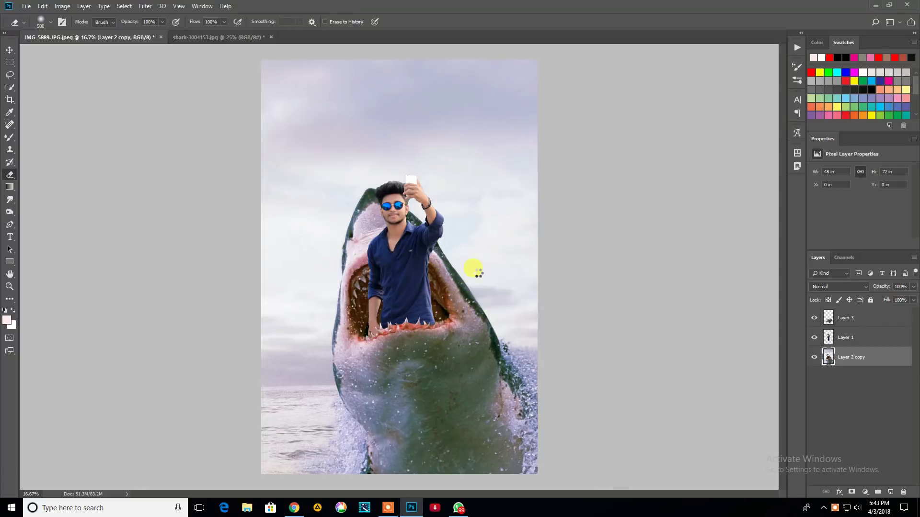
Step: Apply Camera Raw noise reduction with Luminance 33 to the shark copy
key("ctrl+shift+a")
left_click(496, 104)
left_click_drag(524, 226, 515, 226)
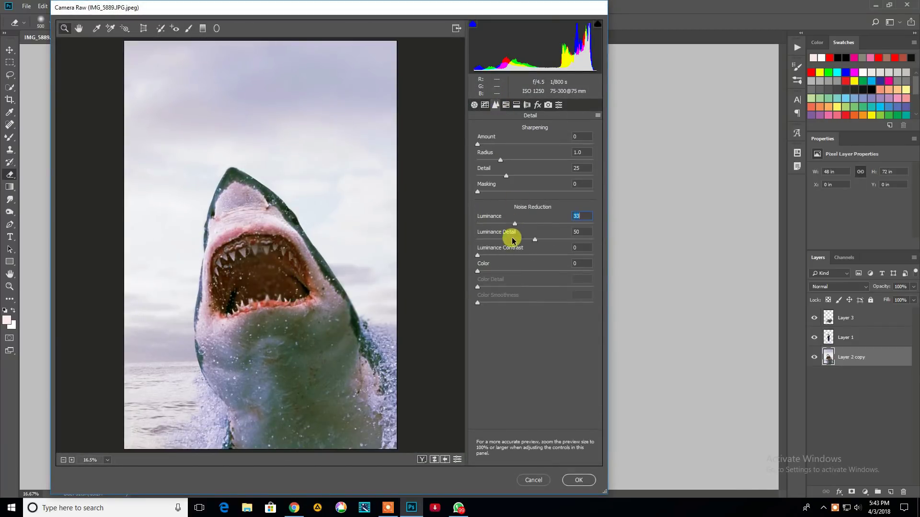
key("Return")
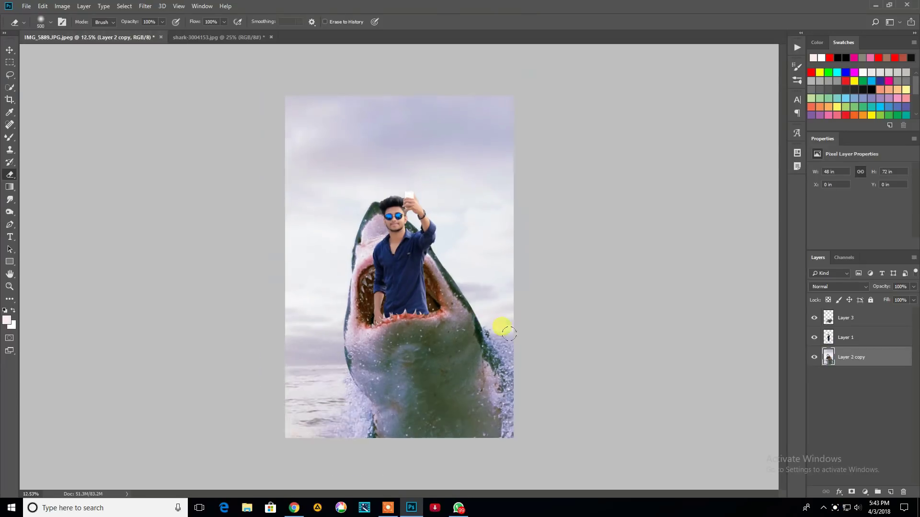
scroll(352, 153, "up", 5)
Step: Smudge the man's hair on Layer 1 upward into spiky strands, including the crown
key("alt+bracketright")
left_click(10, 199)
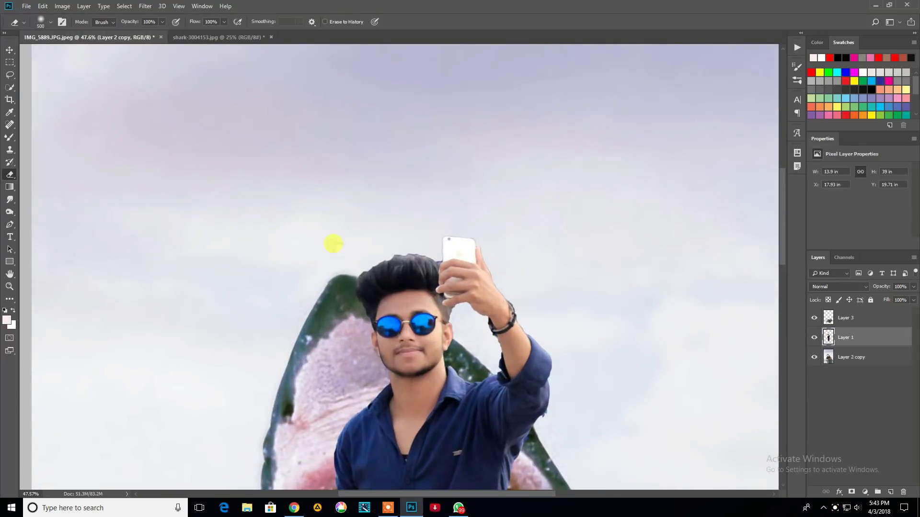
scroll(390, 309, "up", 2)
scroll(353, 287, "up", 1)
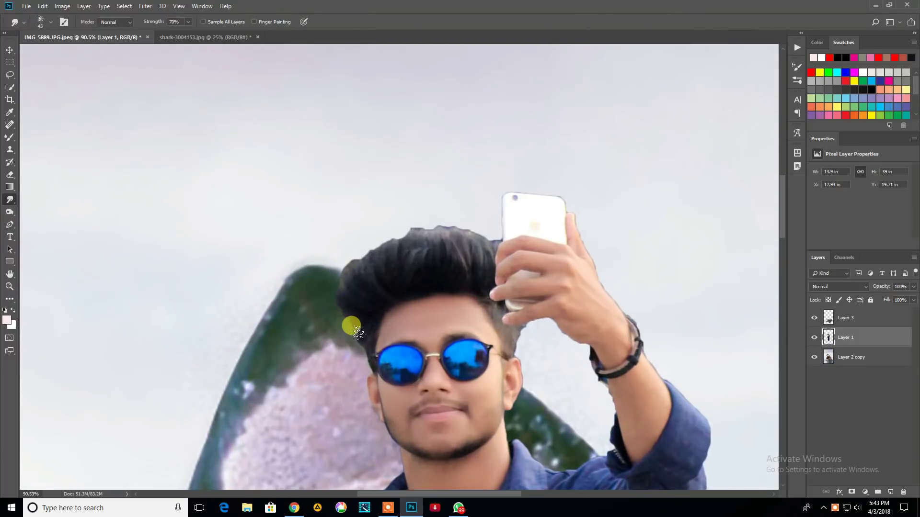
mouse_move(355, 311)
left_mouse_down()
mouse_move(345, 285)
mouse_move(349, 226)
left_mouse_up()
mouse_move(369, 282)
left_mouse_down()
mouse_move(375, 238)
mouse_move(390, 249)
mouse_move(411, 210)
mouse_move(427, 251)
mouse_move(465, 234)
mouse_move(465, 256)
mouse_move(489, 211)
mouse_move(496, 235)
left_mouse_up()
mouse_move(378, 254)
left_mouse_down()
mouse_move(382, 214)
mouse_move(396, 224)
left_mouse_up()
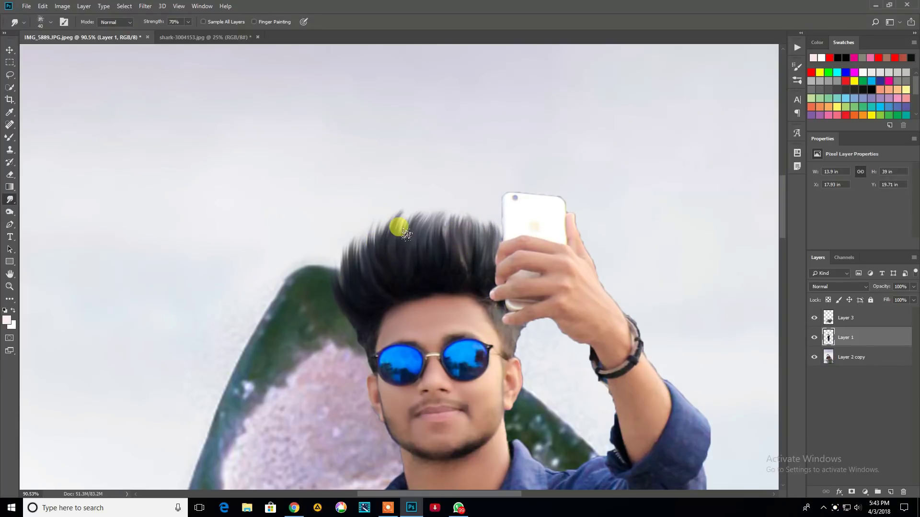
Step: Shrink the smudge brush to 40 and bring up Layer 1's context menu
key("[")
scroll(359, 288, "down", 1)
scroll(359, 288, "down", 1)
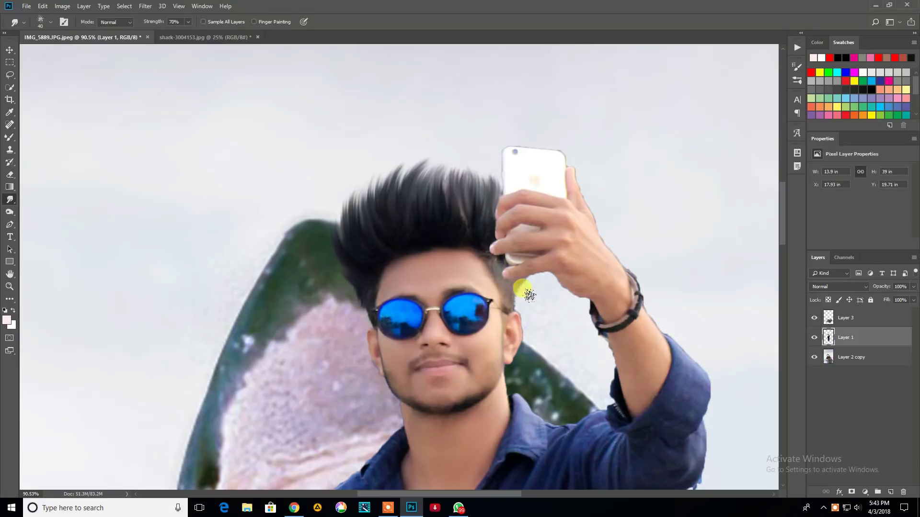
scroll(439, 182, "up", 1)
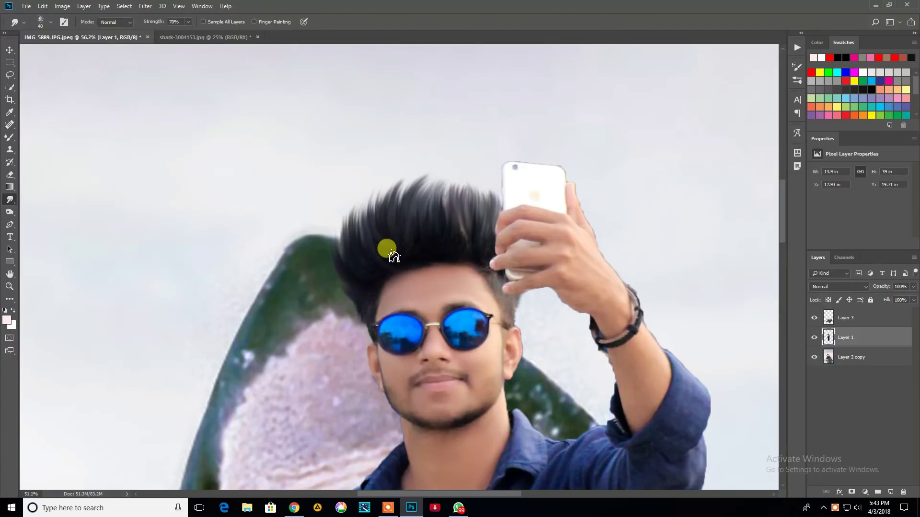
scroll(391, 252, "down", 5)
scroll(413, 274, "down", 2)
scroll(392, 241, "down", 1)
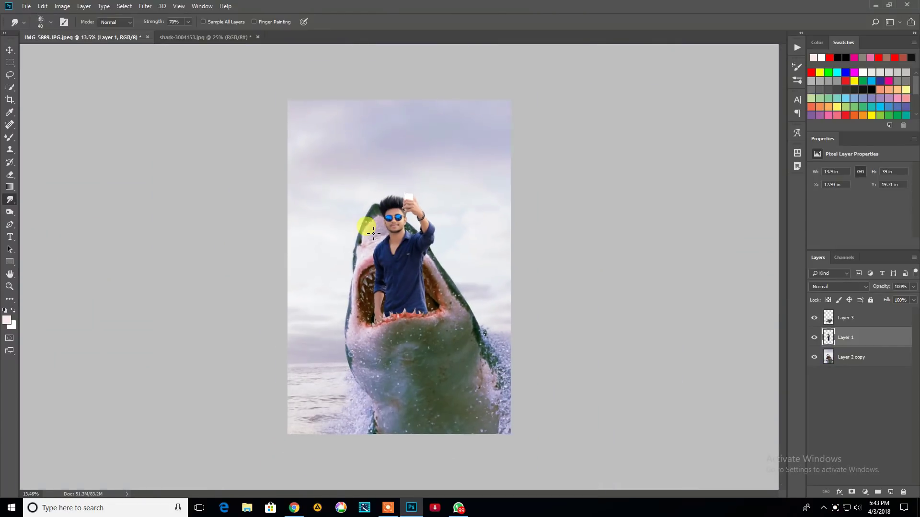
right_click(845, 338)
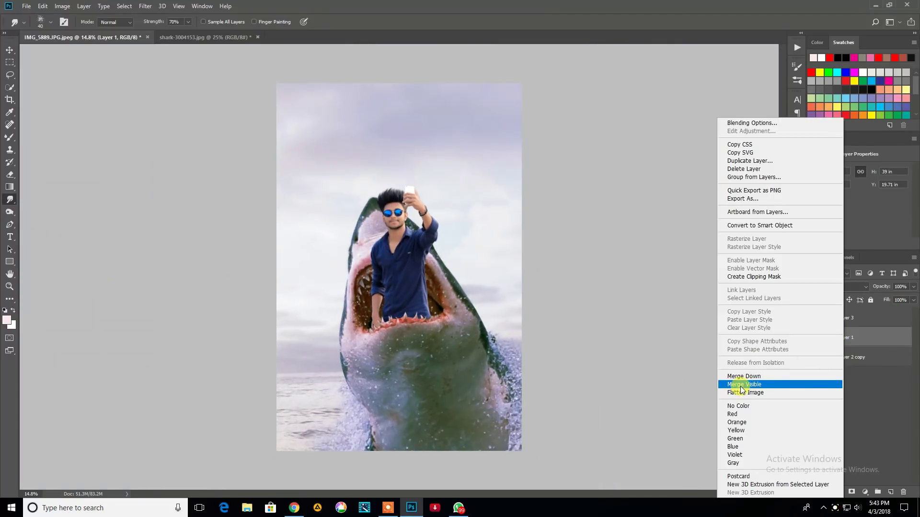
Step: Merge all visible layers and add a -59 Camera Raw vignette
left_click(741, 385)
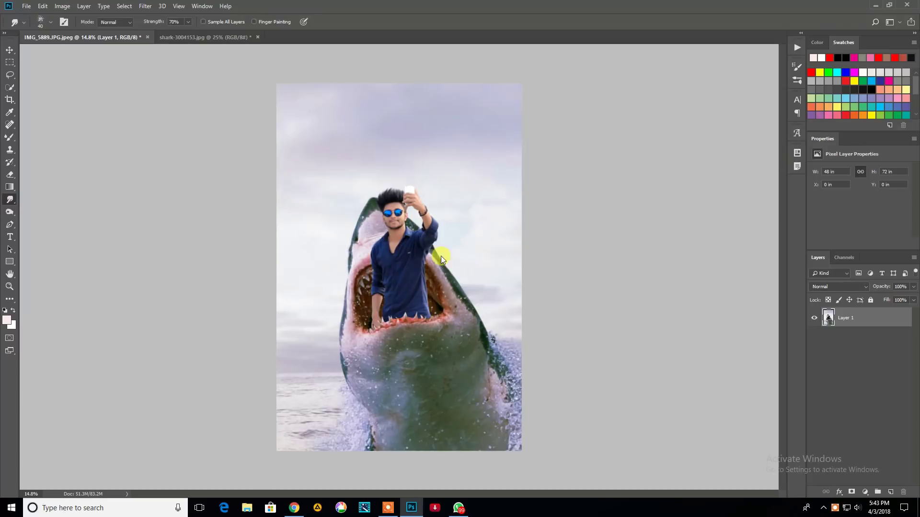
key("shift+ctrl+a")
left_click(527, 104)
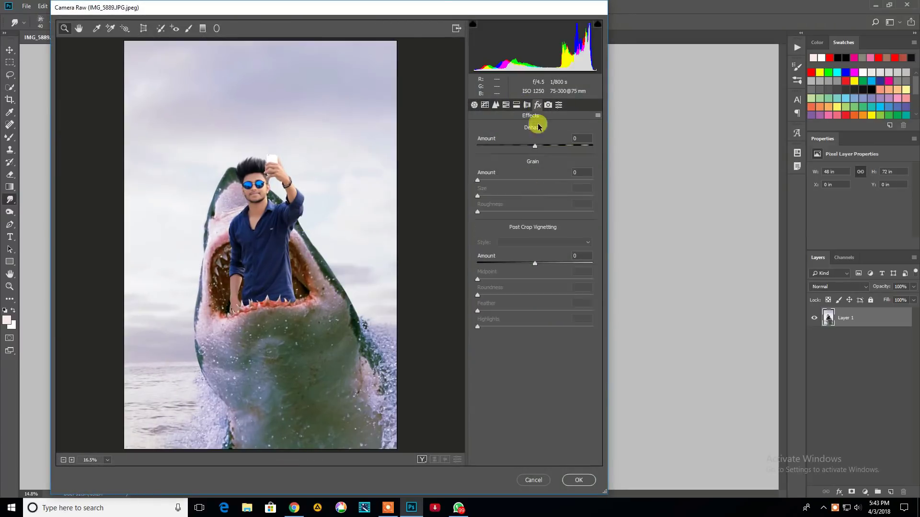
left_click_drag(512, 262, 500, 267)
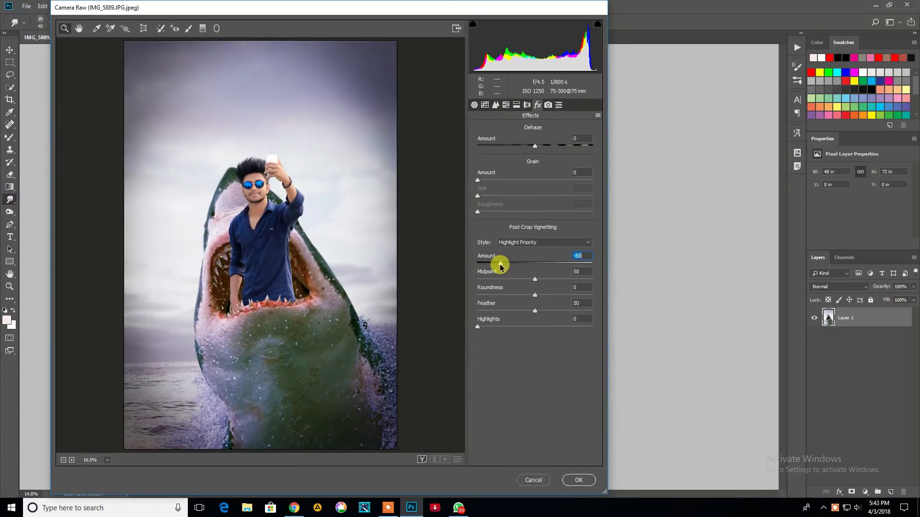
left_click(506, 105)
left_click(474, 104)
Step: Add a radial filter around the man with Temp -10, Tint +20, Dehaze +3, Exposure -0.45
left_click(217, 29)
left_click_drag(255, 208, 339, 368)
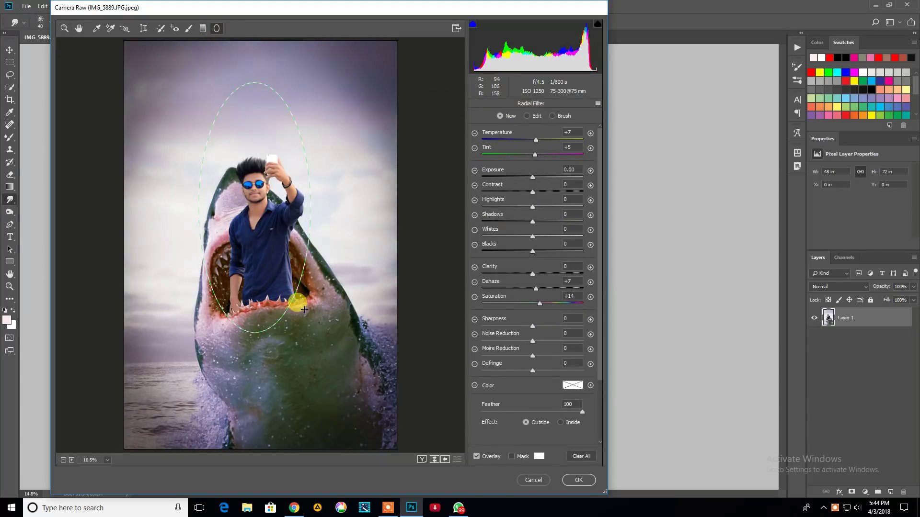
mouse_move(535, 141)
left_mouse_down()
mouse_move(524, 140)
mouse_move(543, 154)
mouse_move(527, 139)
left_mouse_up()
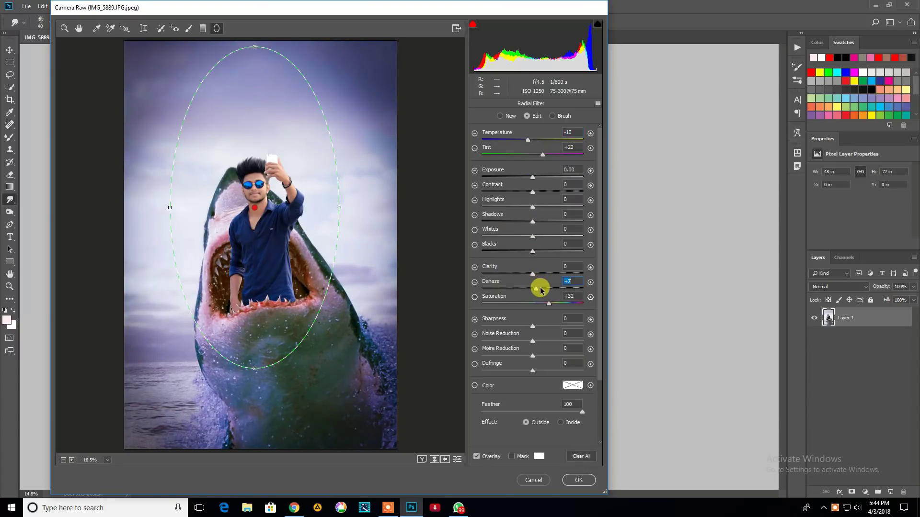
left_click_drag(539, 289, 534, 289)
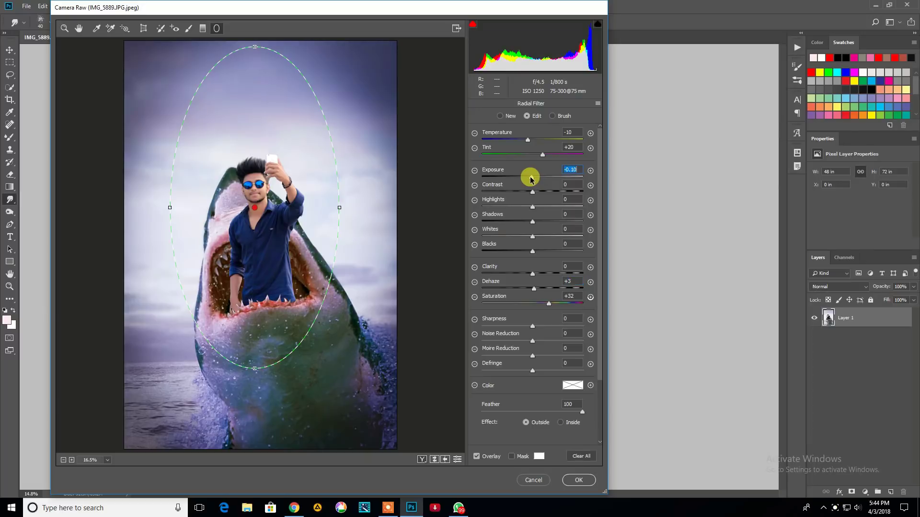
left_click_drag(531, 178, 526, 178)
left_click(570, 479)
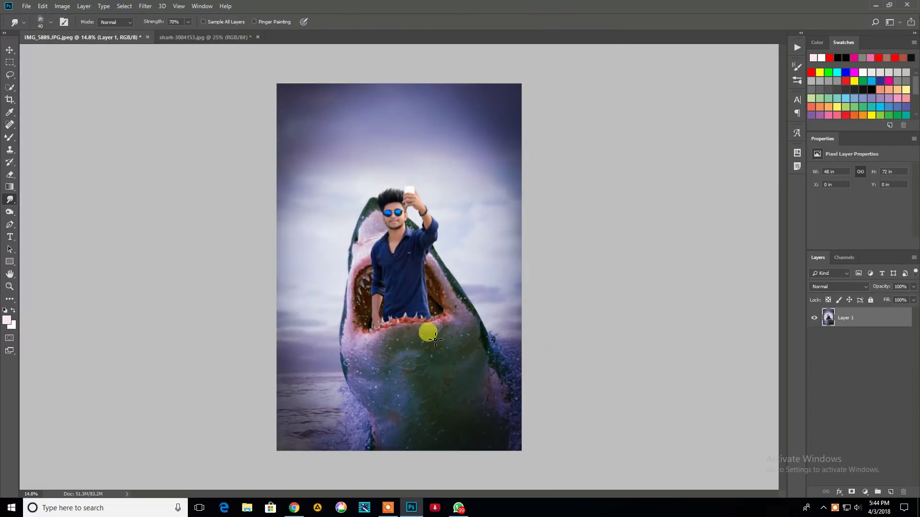
Step: Enlarge 'The Last' title and set it in Echinos Park Script
scroll(408, 309, "up", 1)
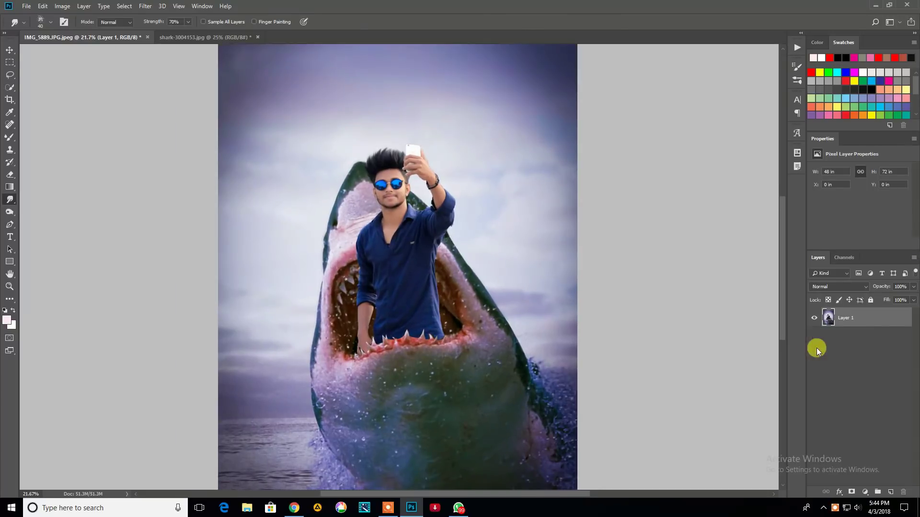
scroll(298, 188, "down", 2)
left_click(10, 237)
scroll(322, 88, "up", 1)
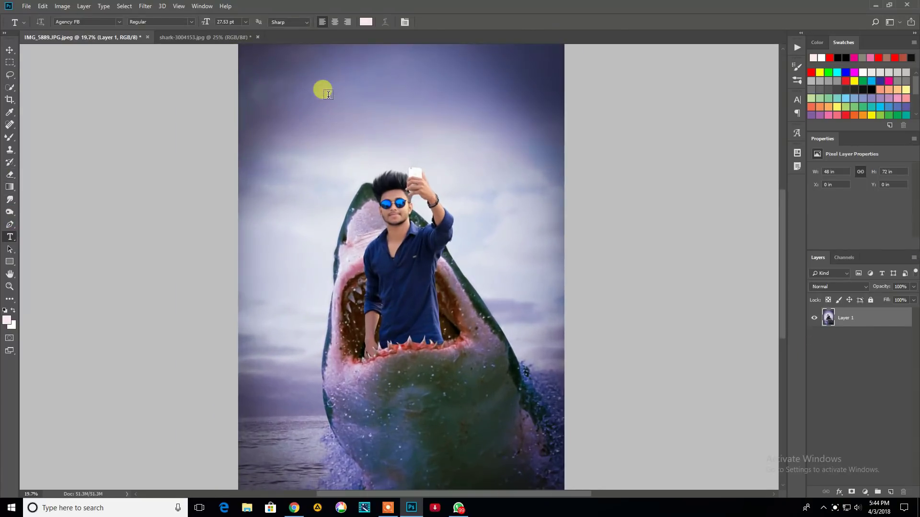
left_click(328, 157)
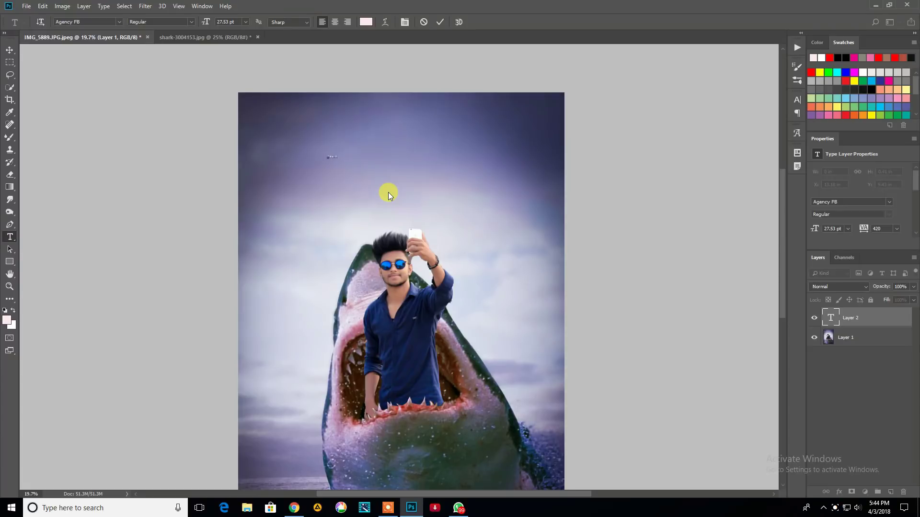
key("ctrl+a")
left_click(797, 97)
mouse_move(689, 126)
left_mouse_down()
mouse_move(750, 126)
mouse_move(706, 125)
left_mouse_up()
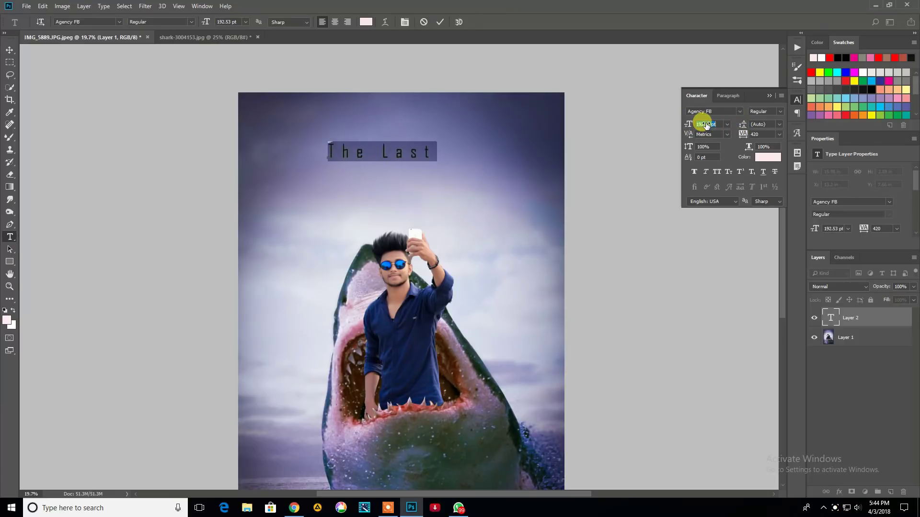
left_click(739, 113)
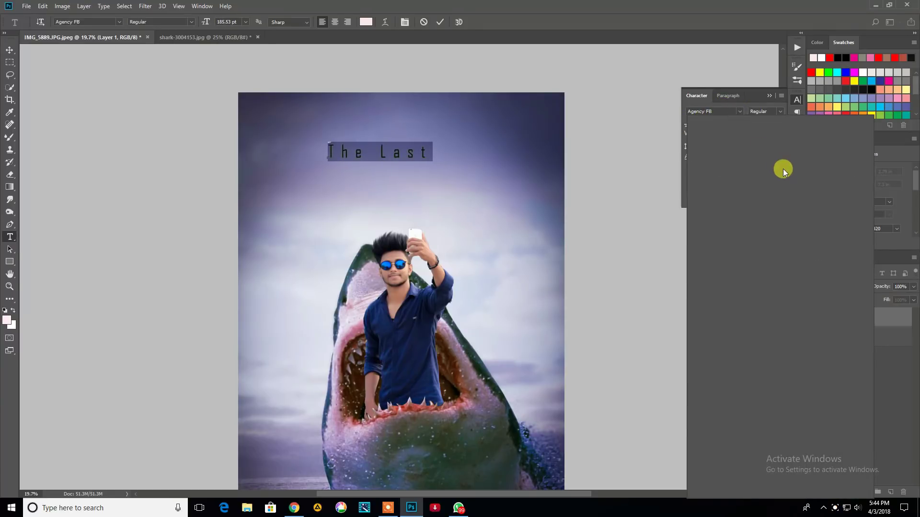
left_click(810, 177)
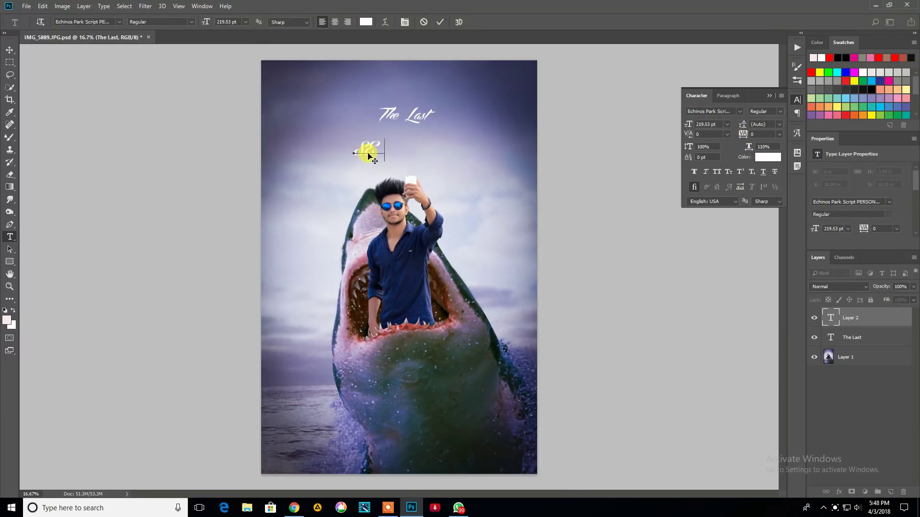
Step: Set 'SELFIE' in Holiday Blues with wide tracking and place it just beneath 'The Last'
double_click(368, 155)
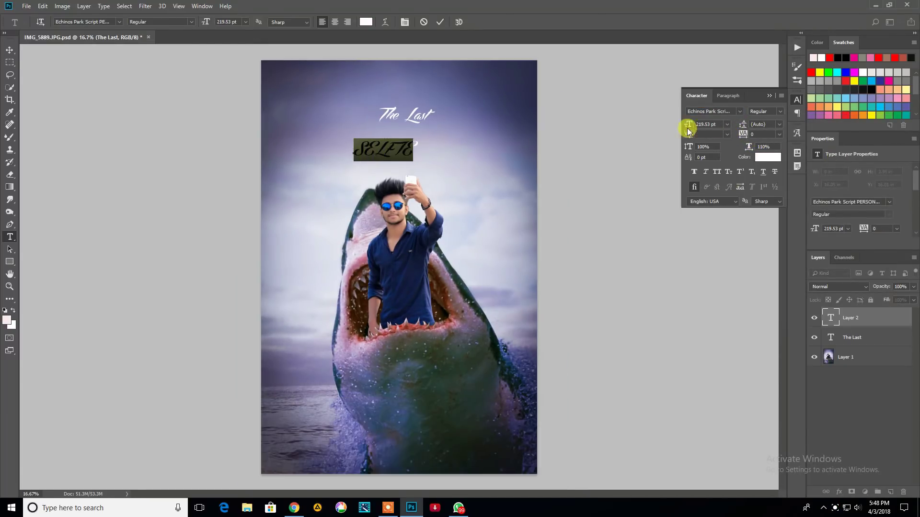
left_click(739, 111)
left_click(831, 147)
left_click_drag(741, 134, 760, 135)
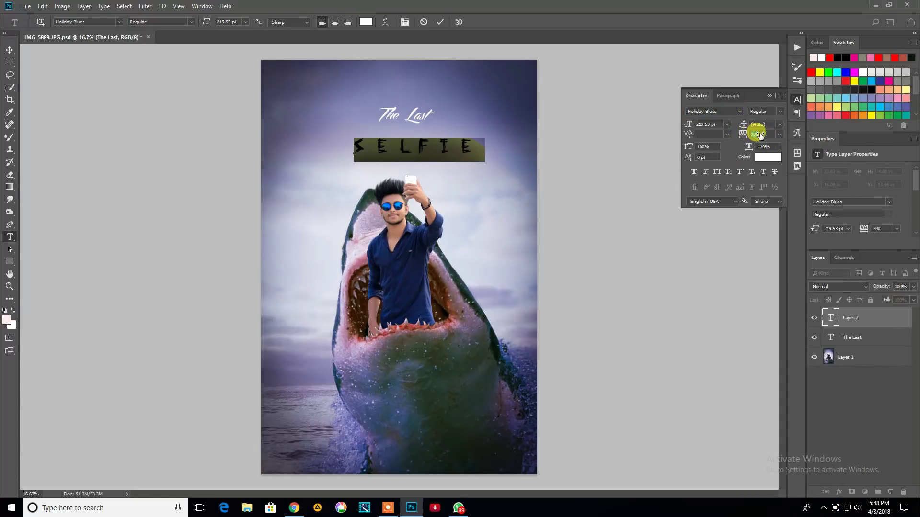
left_click(10, 50)
left_click_drag(472, 211, 471, 191)
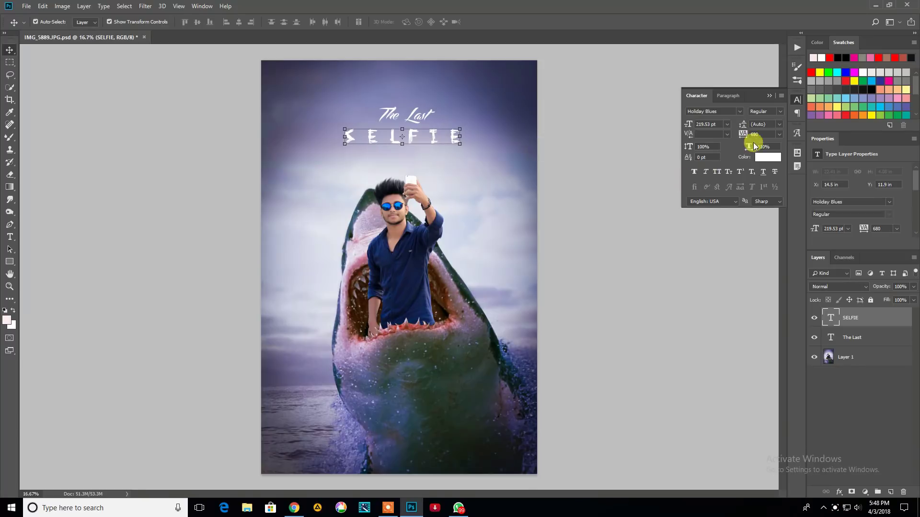
left_click(858, 336)
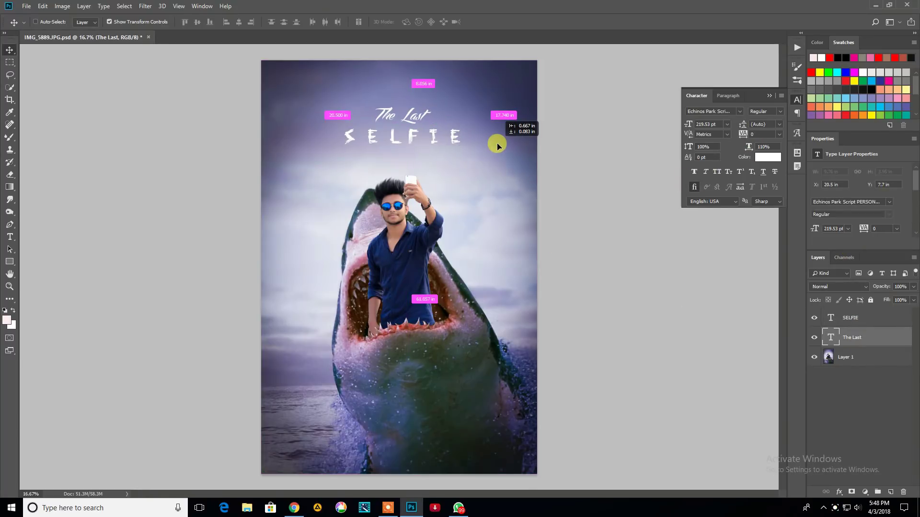
left_click(870, 319)
right_click(869, 320)
Step: Give the SELFIE title a Drop Shadow layer style
key("Escape")
key("space")
left_click(497, 402)
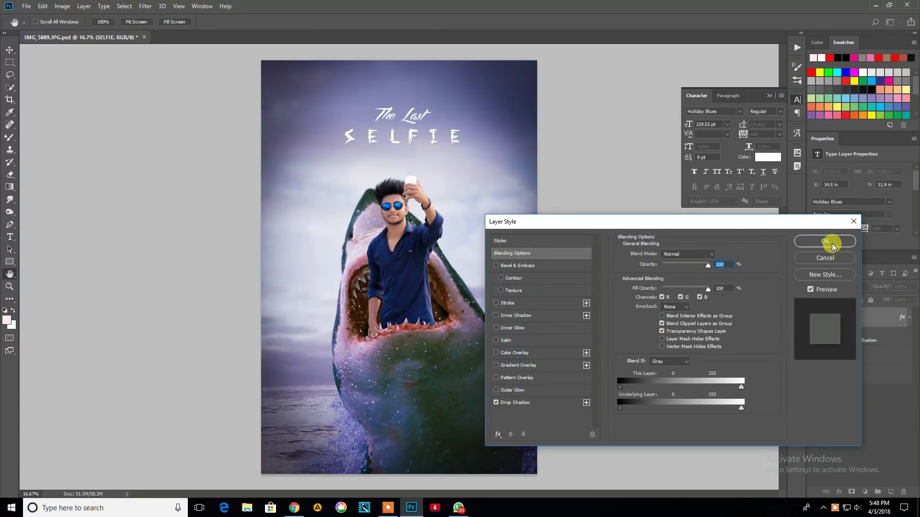
left_click(825, 241)
left_click(10, 62)
scroll(325, 187, "down", 2)
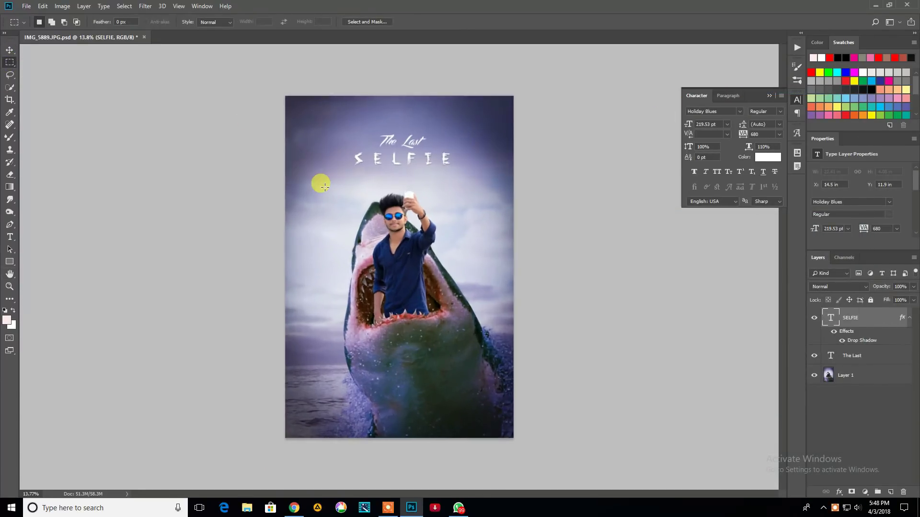
Step: Open vb.psd from the D: drive LOGO folder and drag its logo header onto the poster
left_click(28, 6)
left_click(36, 27)
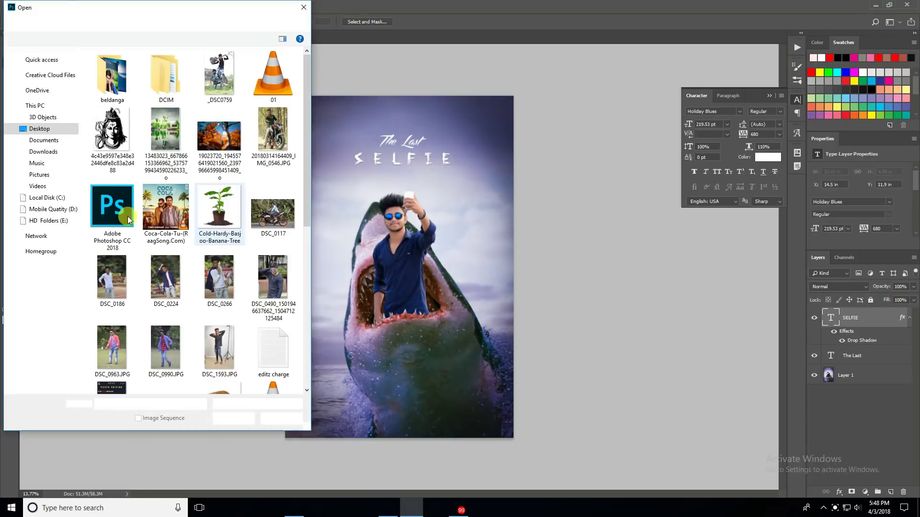
left_click(58, 212)
double_click(113, 129)
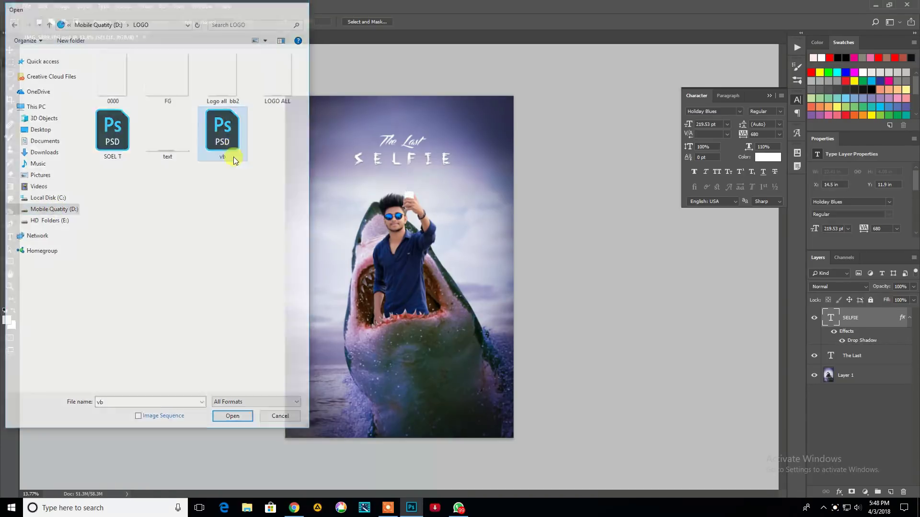
double_click(242, 160)
left_click(10, 50)
mouse_move(298, 181)
left_mouse_down()
mouse_move(128, 39)
mouse_move(431, 195)
left_mouse_up()
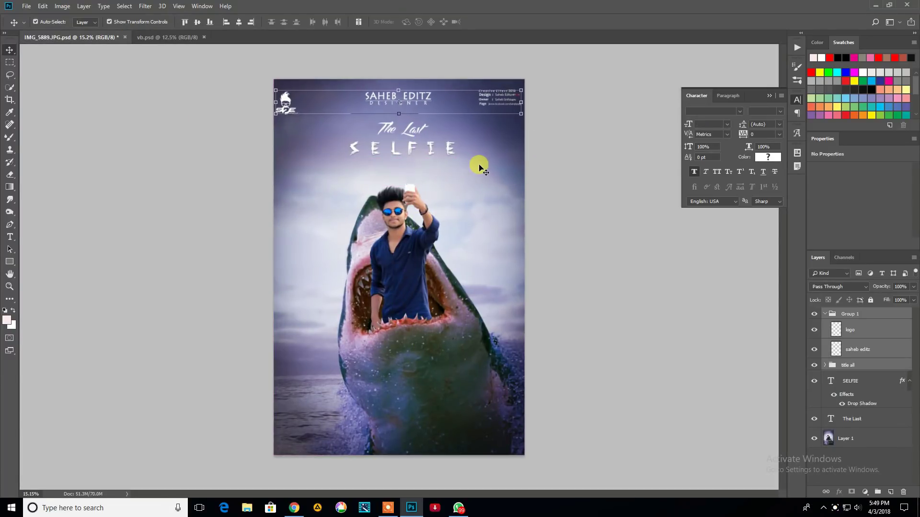
left_click(413, 265)
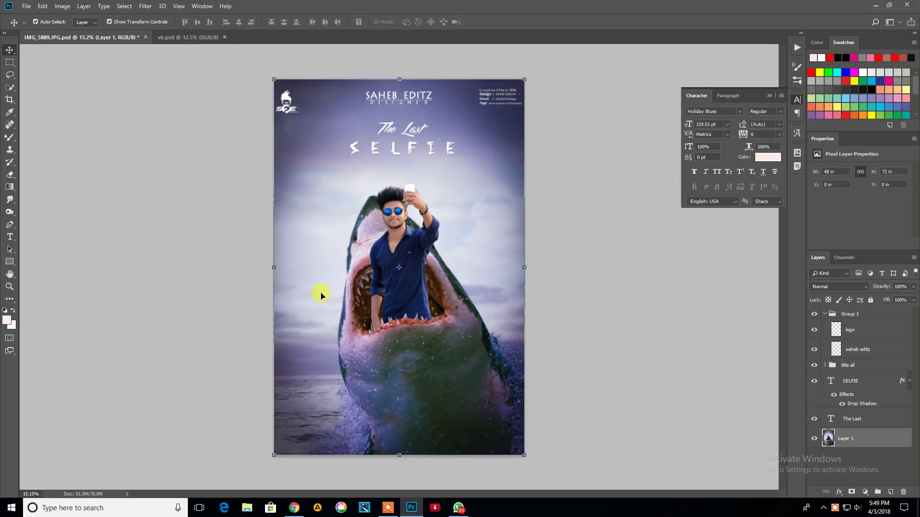
Step: Add a credit line near the bottom in Agency FB, tracking 440, at 177.53 pt
left_click(9, 237)
left_click(448, 425)
scroll(447, 424, "up", 2)
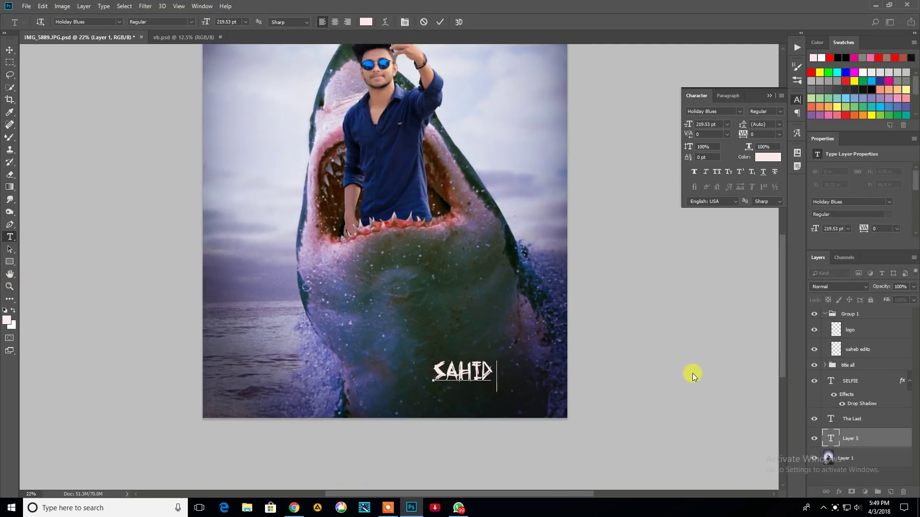
type("X")
key("ctrl+a")
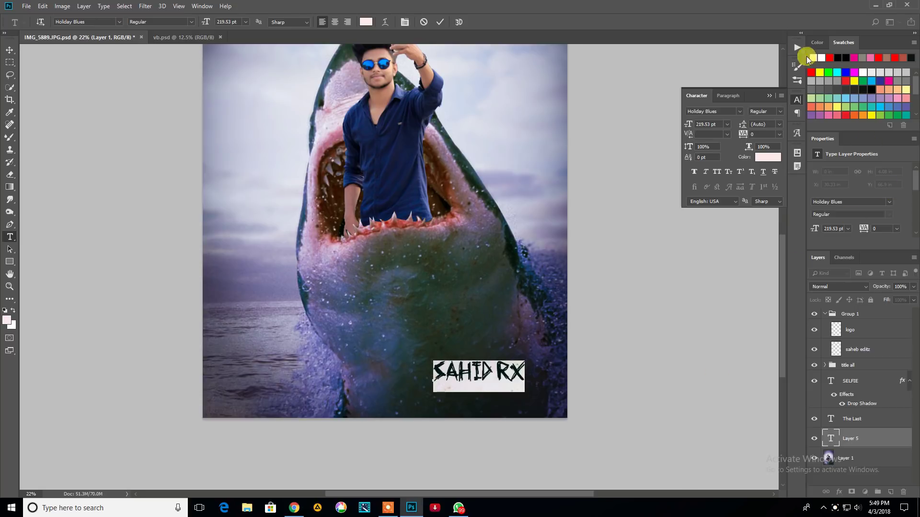
left_click(741, 111)
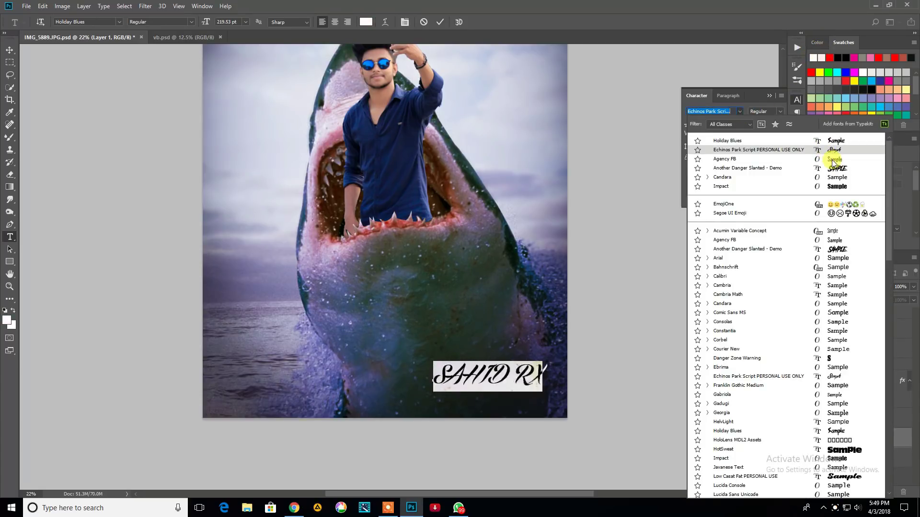
left_click(790, 152)
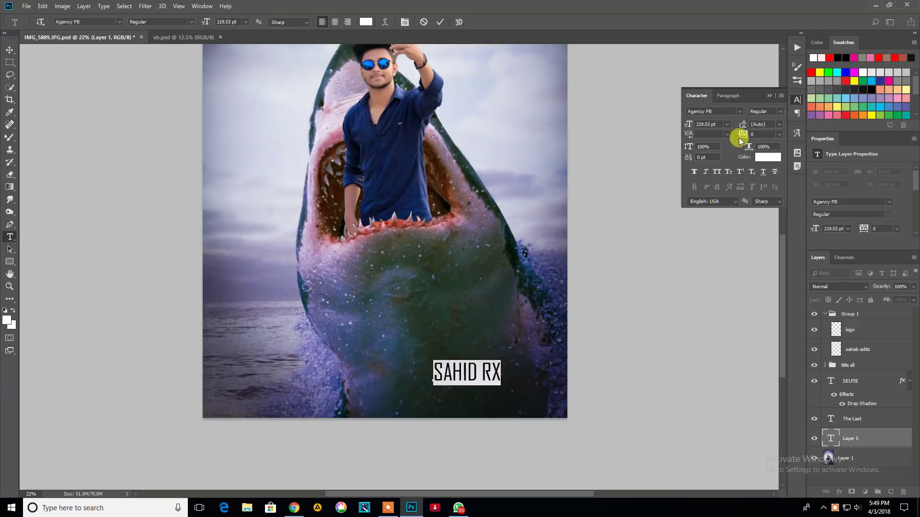
left_click_drag(749, 134, 750, 129)
mouse_move(687, 124)
left_mouse_down()
mouse_move(668, 123)
mouse_move(674, 127)
left_mouse_up()
left_click(9, 49)
left_click_drag(395, 262, 400, 288)
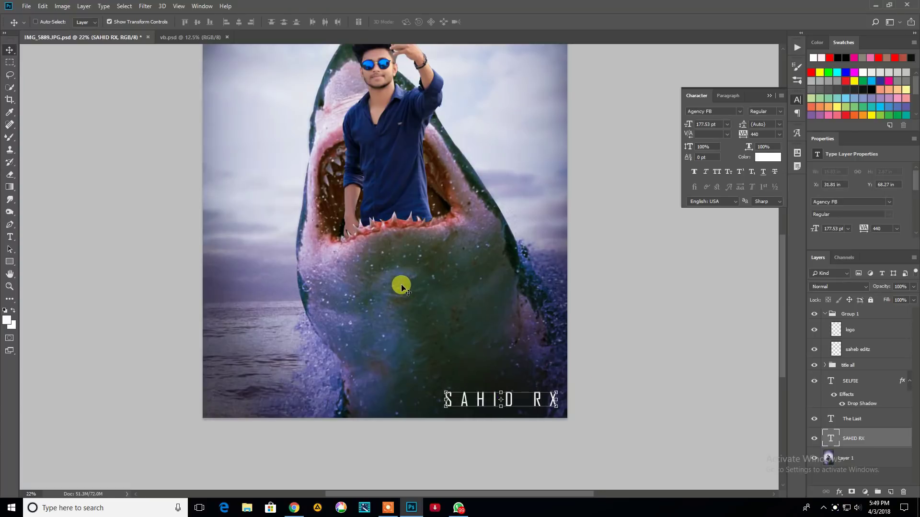
Step: Scale the credit down into the bottom-right corner and fit the poster in view
key("ctrl+t")
left_click_drag(449, 405, 483, 400)
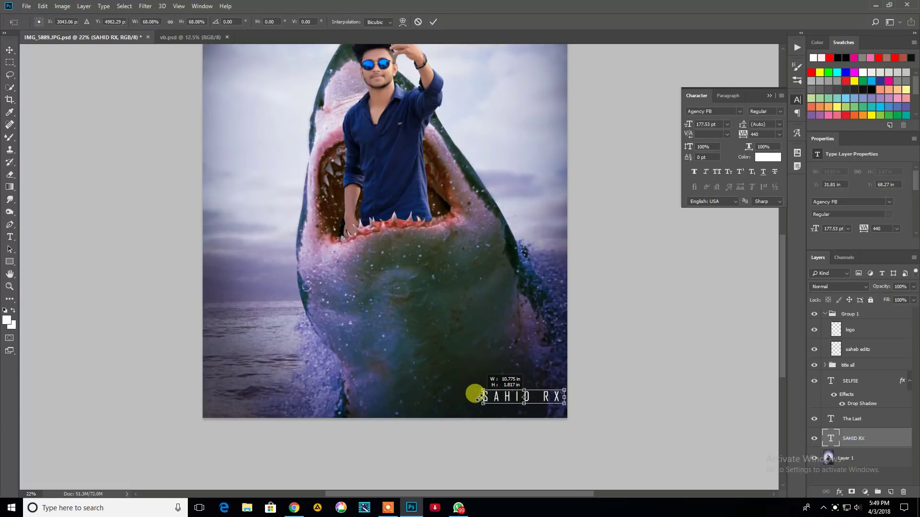
left_click(433, 21)
left_click(471, 275)
key("ctrl+0")
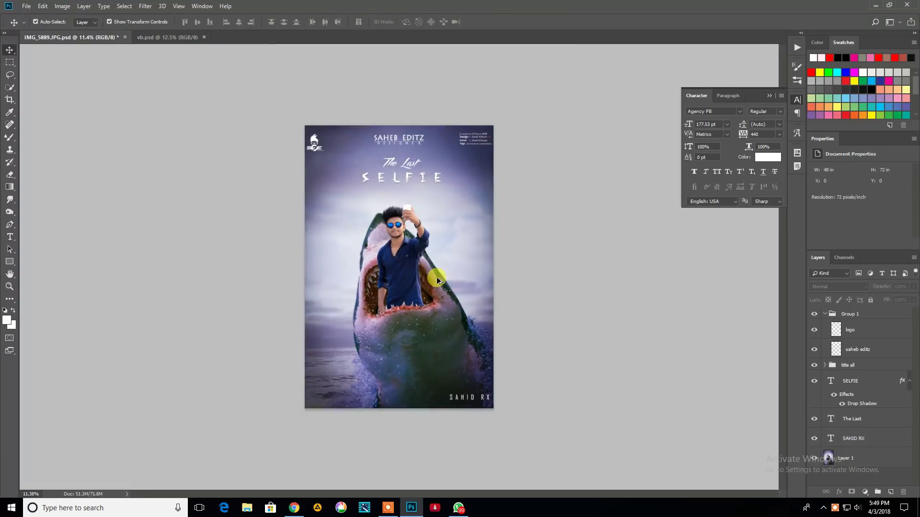
Step: Flatten the poster into a single layer
right_click(858, 419)
left_click(868, 437)
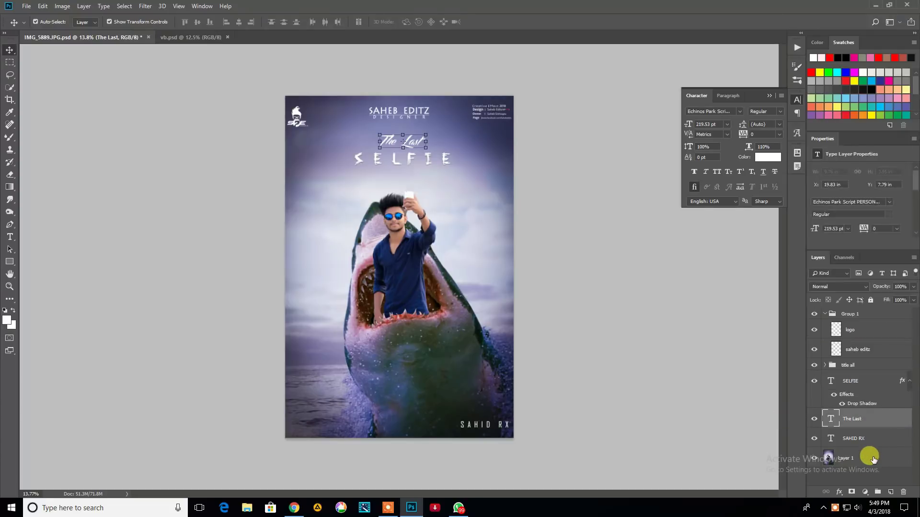
right_click(871, 458)
left_click(824, 345)
key("ctrl+minus")
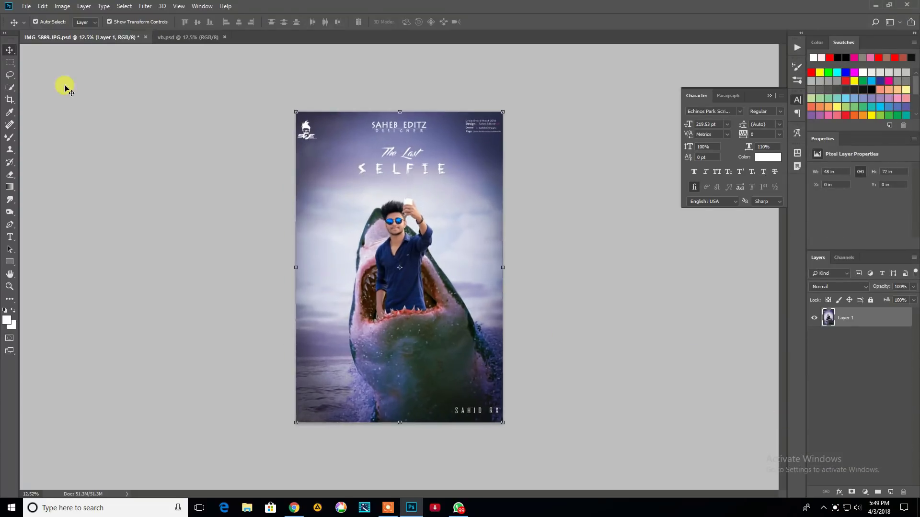
Step: Save a maximum-quality JPEG copy named 'SA', then quit Photoshop
left_click(26, 6)
left_click(51, 109)
left_click(206, 397)
left_click(113, 305)
double_click(155, 386)
type("SAHID")
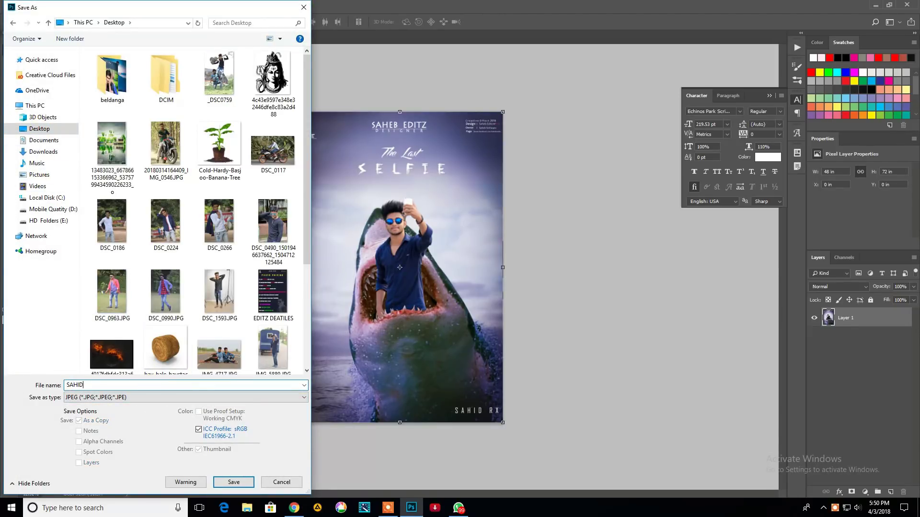
left_click(236, 483)
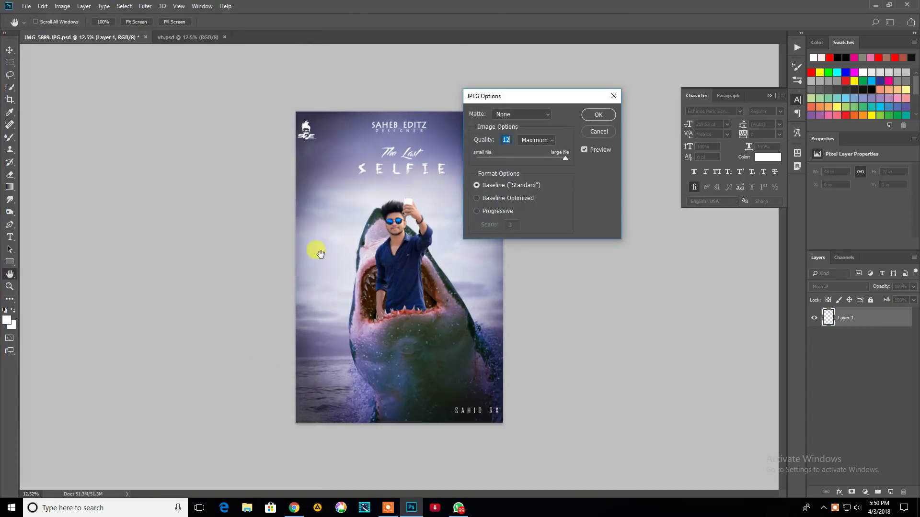
key("Return")
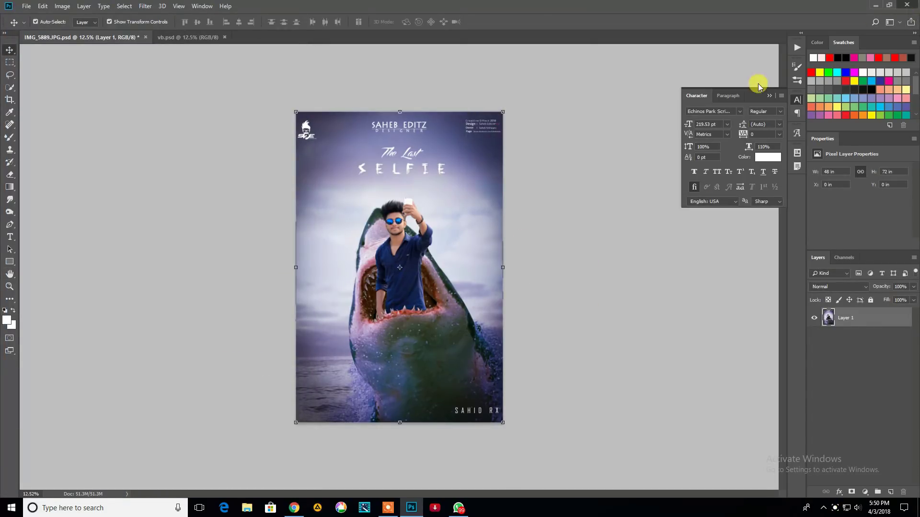
key("ctrl+q")
left_click(454, 189)
Step: View the saved poster JPEG in Picasa Photo Viewer, then close it
left_click_drag(200, 266, 164, 71)
double_click(163, 19)
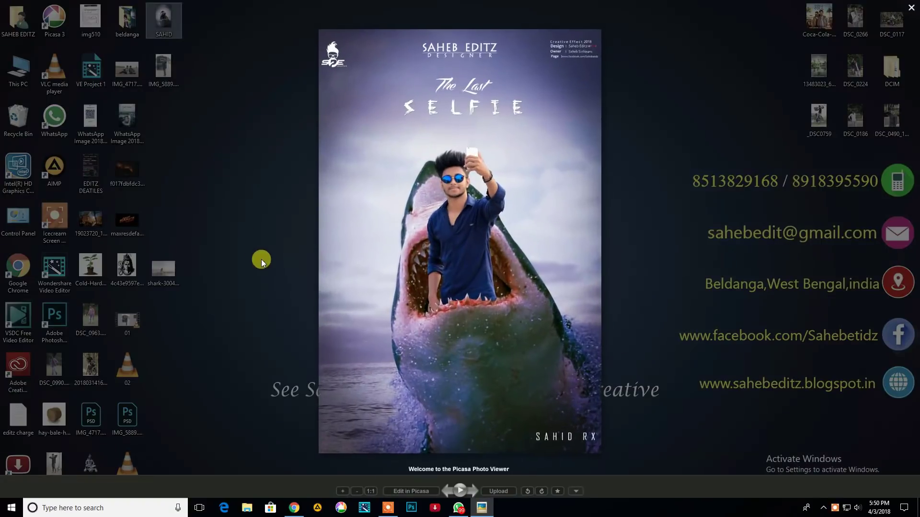
scroll(440, 384, "up", 5)
scroll(447, 334, "down", 3)
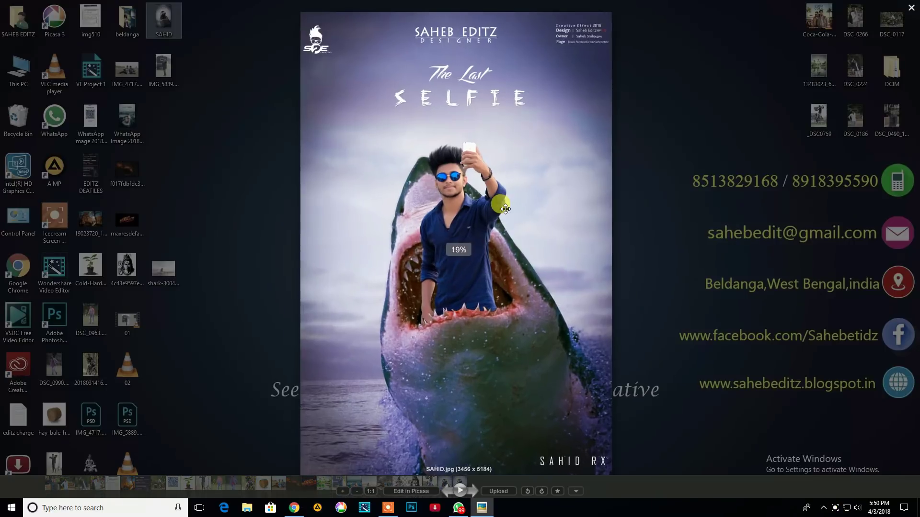
scroll(508, 216, "up", 2)
key("Escape")
Step: Open the original shark photo from the desktop for comparison
right_click(318, 114)
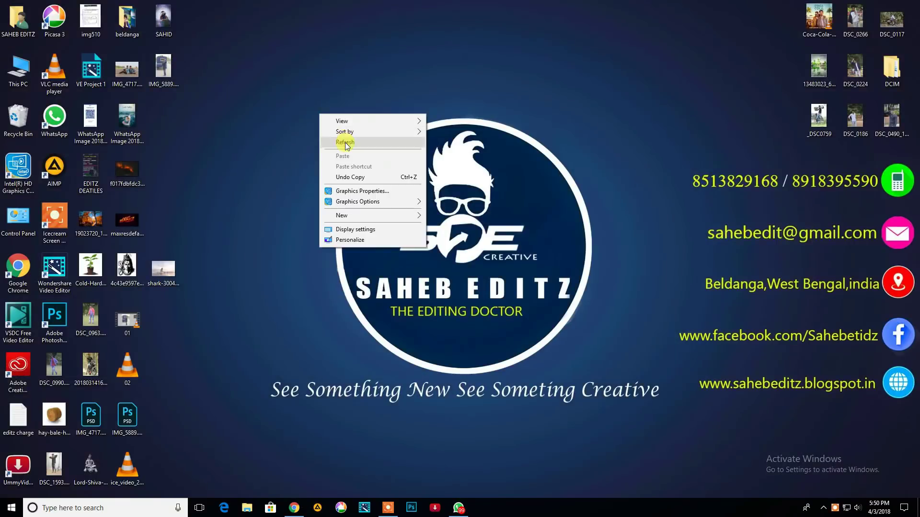
left_click_drag(163, 268, 168, 107)
key("Return")
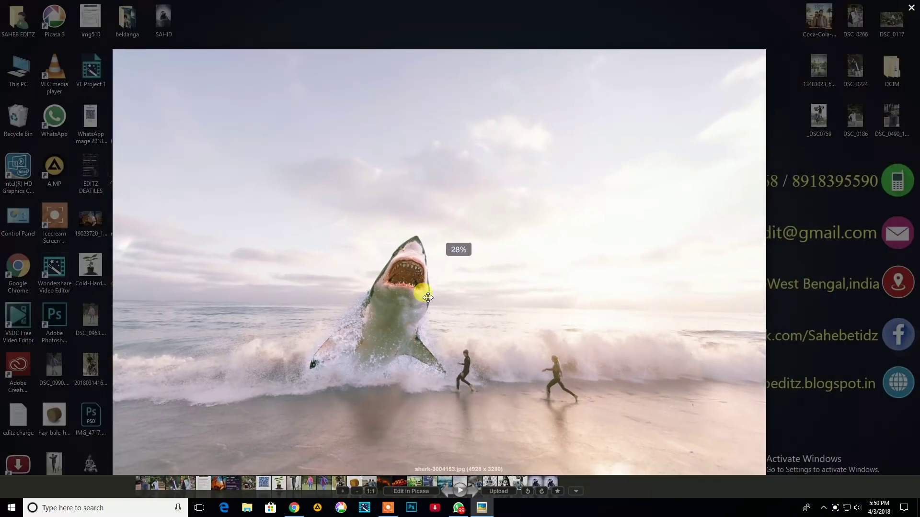
key("Escape")
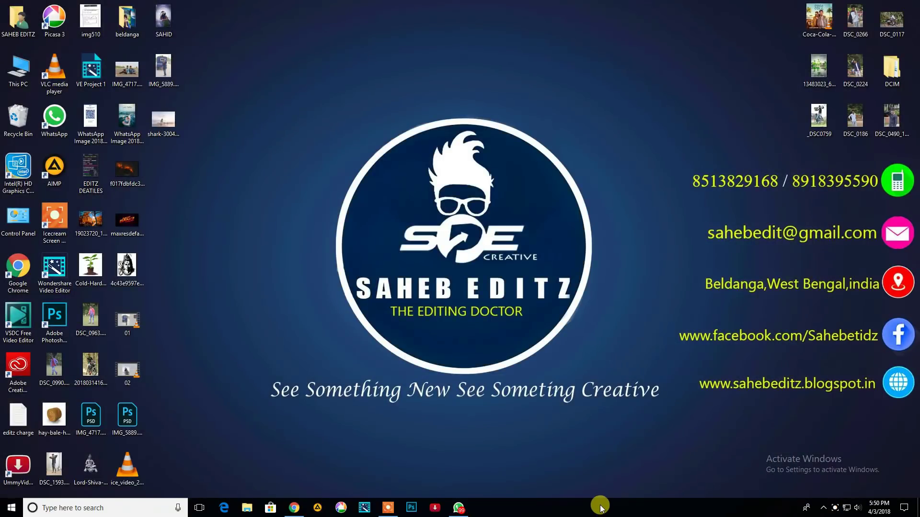